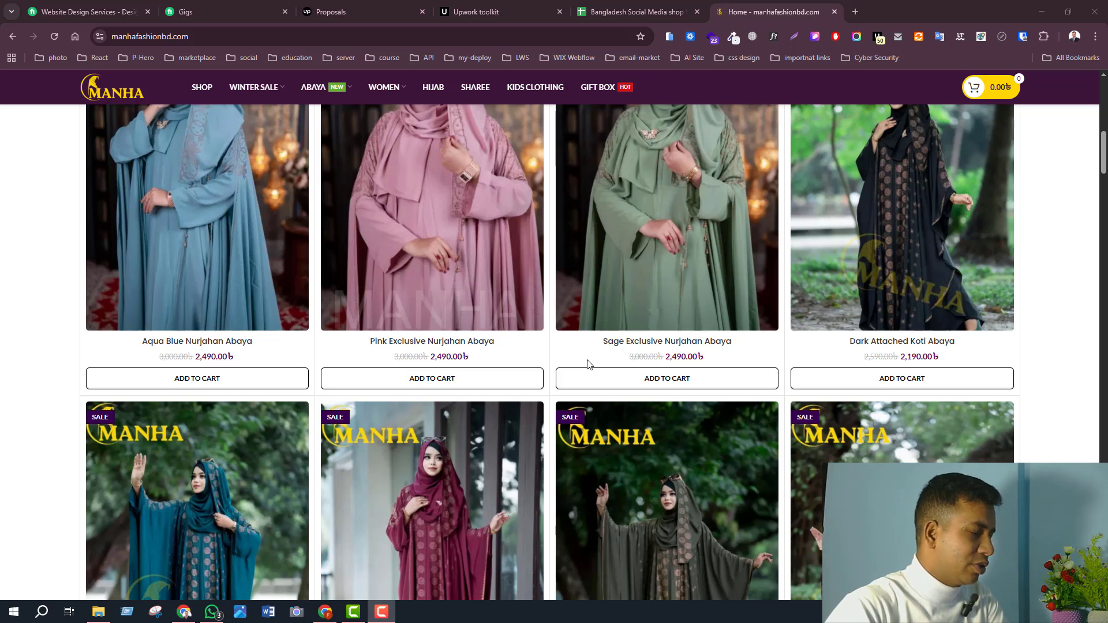
# - Open the Sage Exclusive Nurjahan Abaya, choose size 52, and buy it now to reach checkout
pyautogui.click(637, 281)
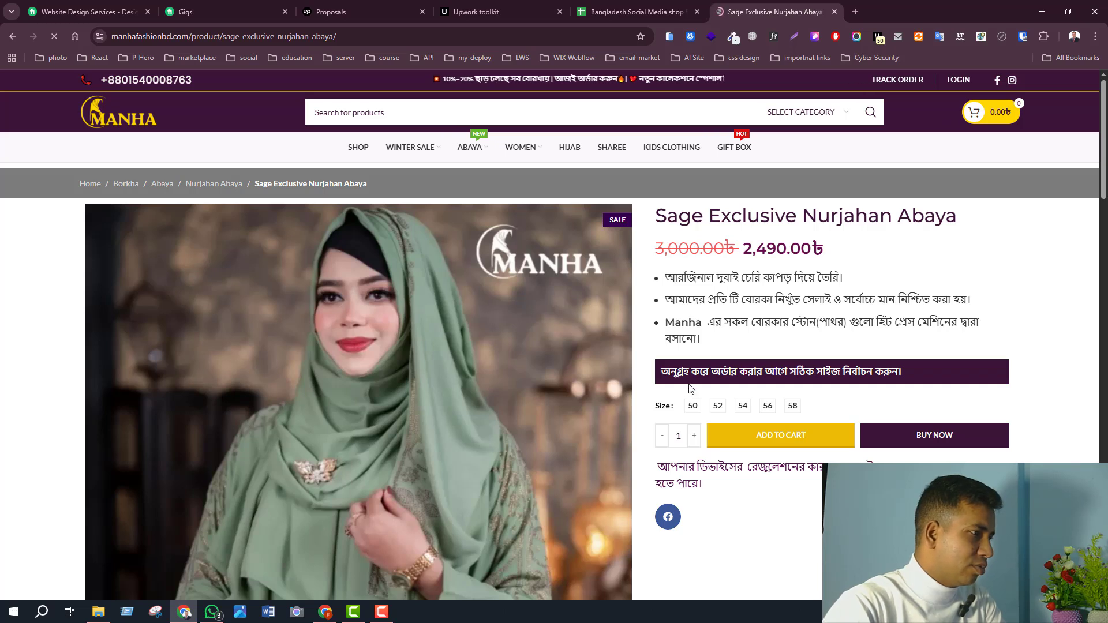
pyautogui.scroll(-1, 667, 398)
pyautogui.click(668, 392)
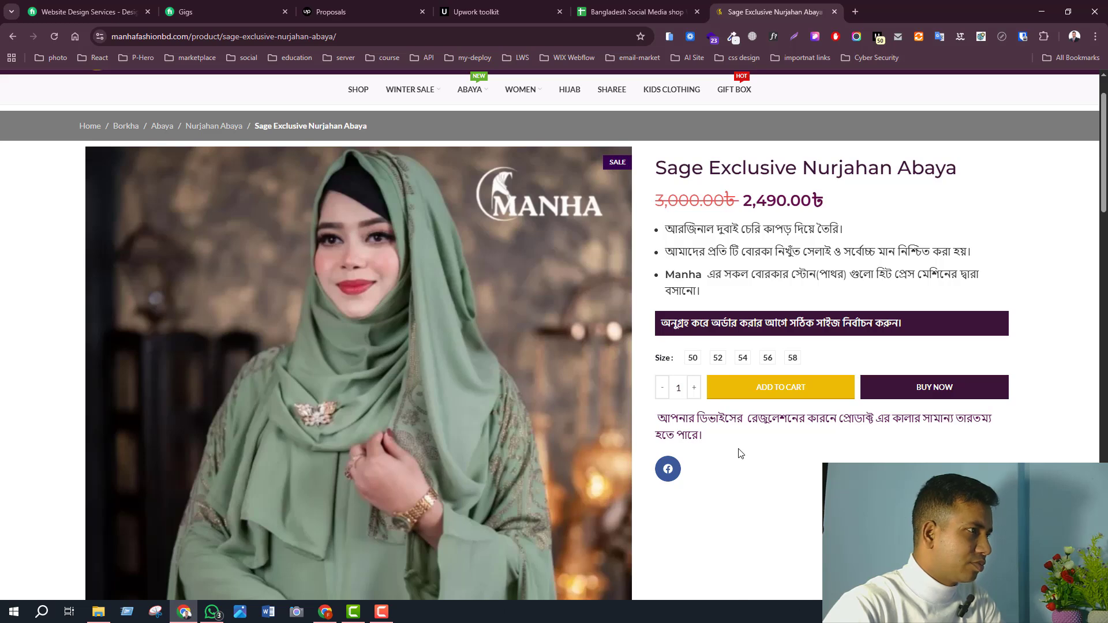
pyautogui.click(719, 359)
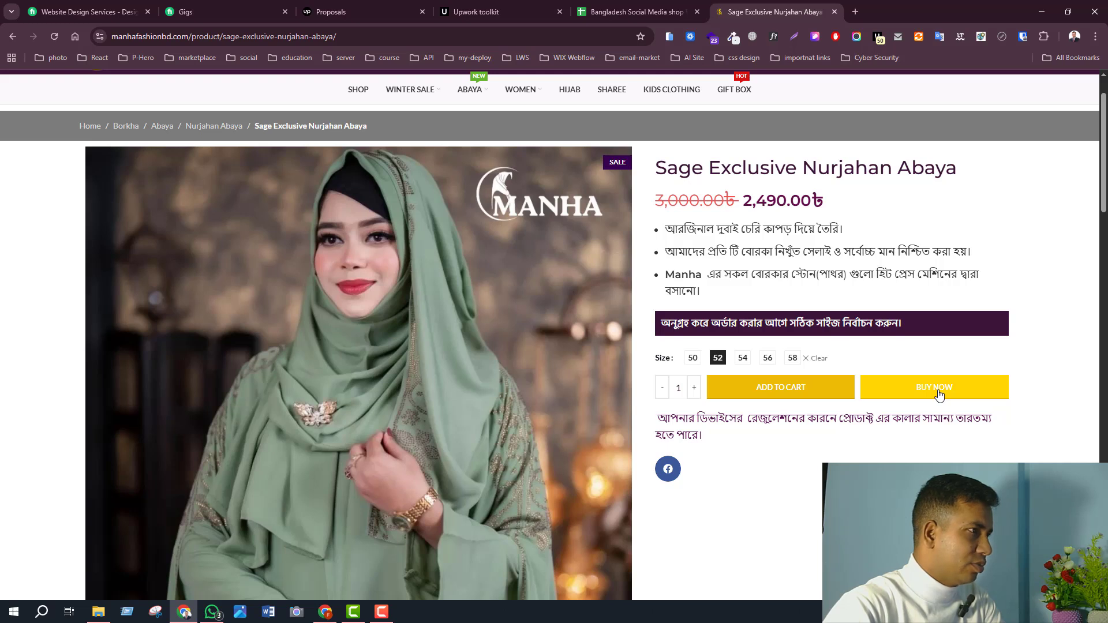
pyautogui.click(939, 396)
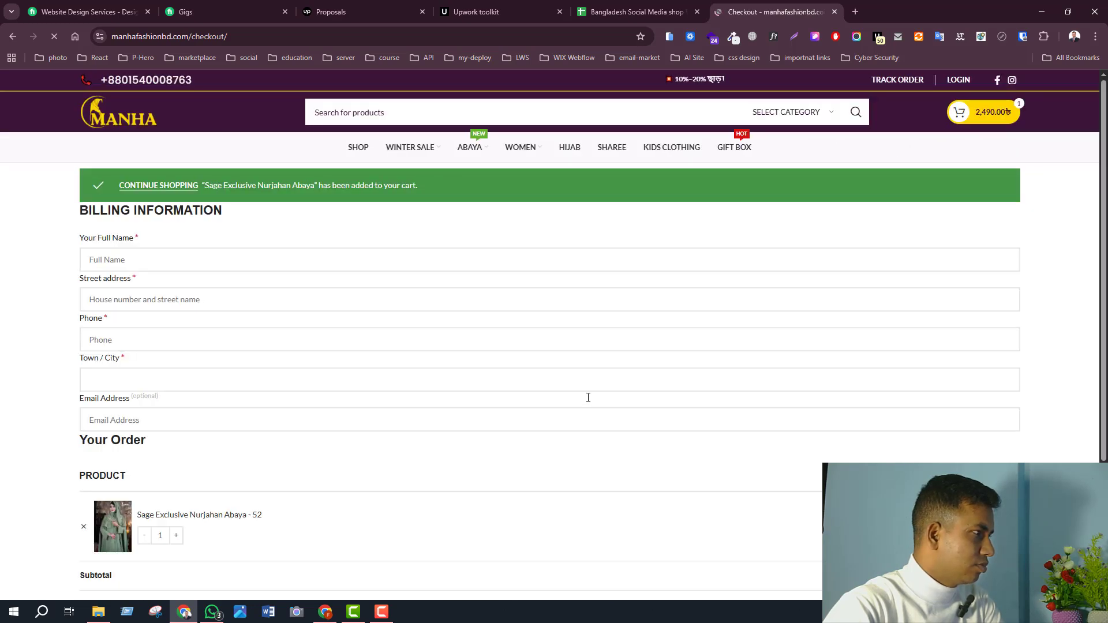
# - Enter the customer's name, address, phone, town and e-mail, removing the e-mail's trailing comma
pyautogui.scroll(-2, 557, 382)
pyautogui.scroll(2, 389, 356)
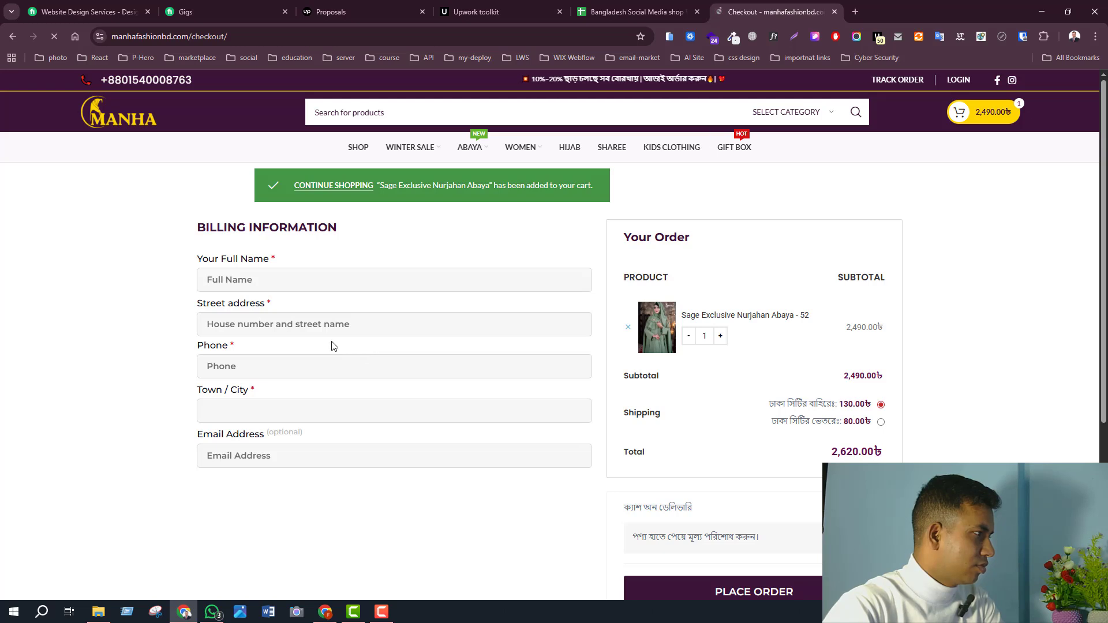
pyautogui.click(320, 279)
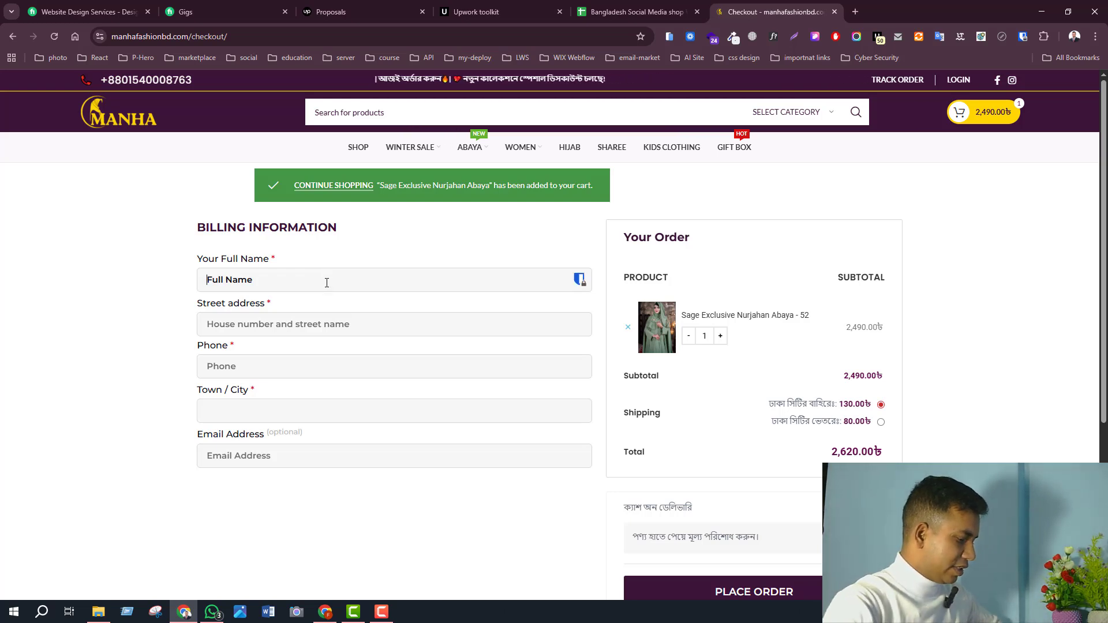
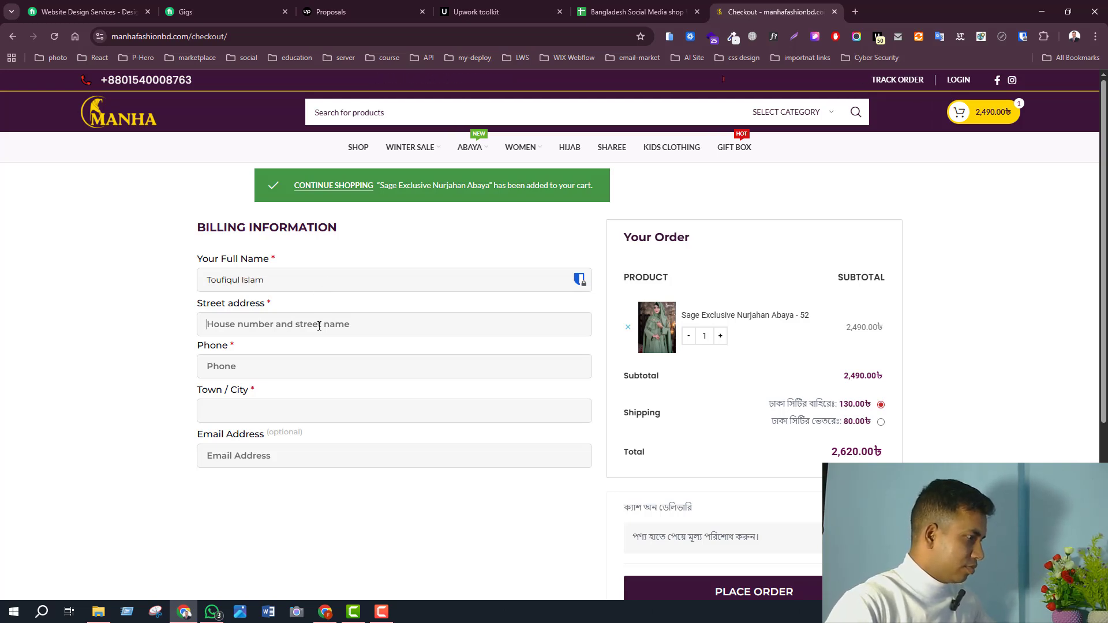
pyautogui.write('Joypu')
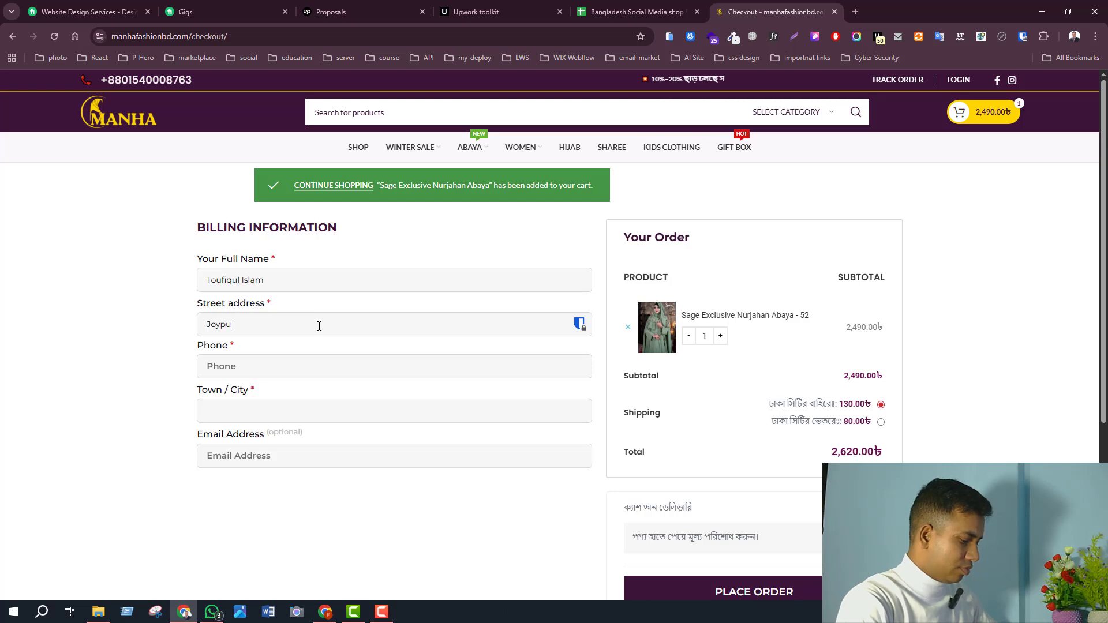
pyautogui.write('rhat')
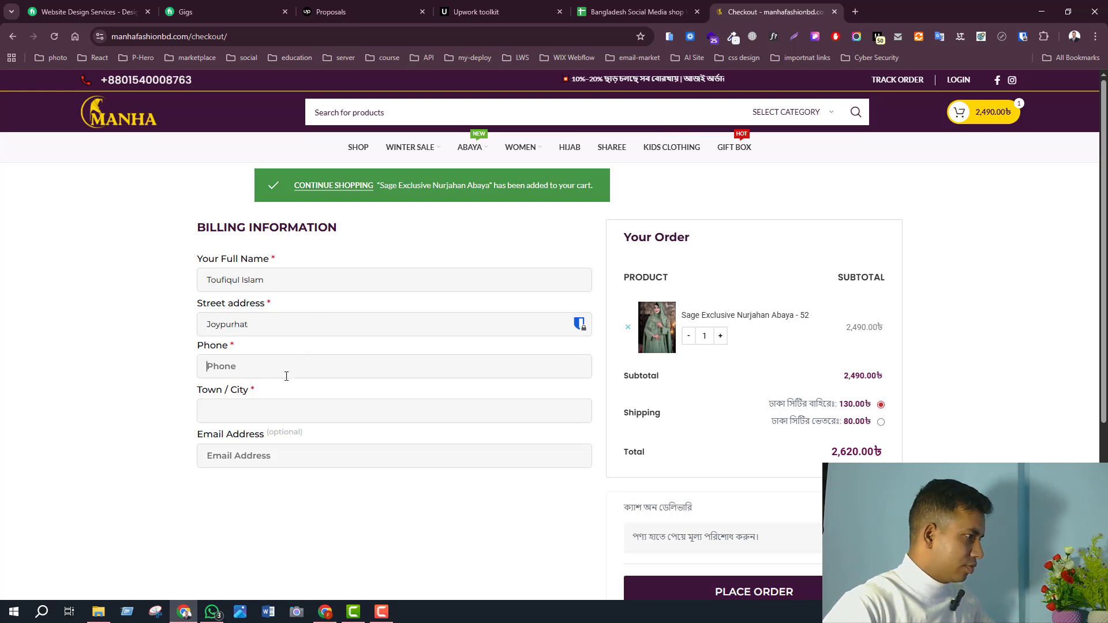
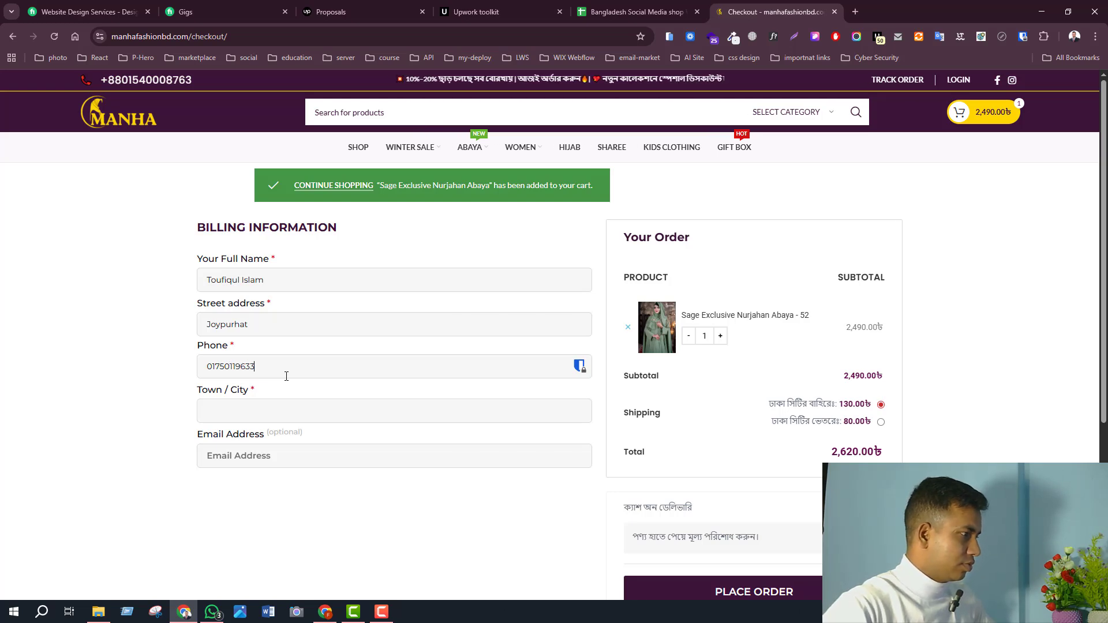
pyautogui.write('D')
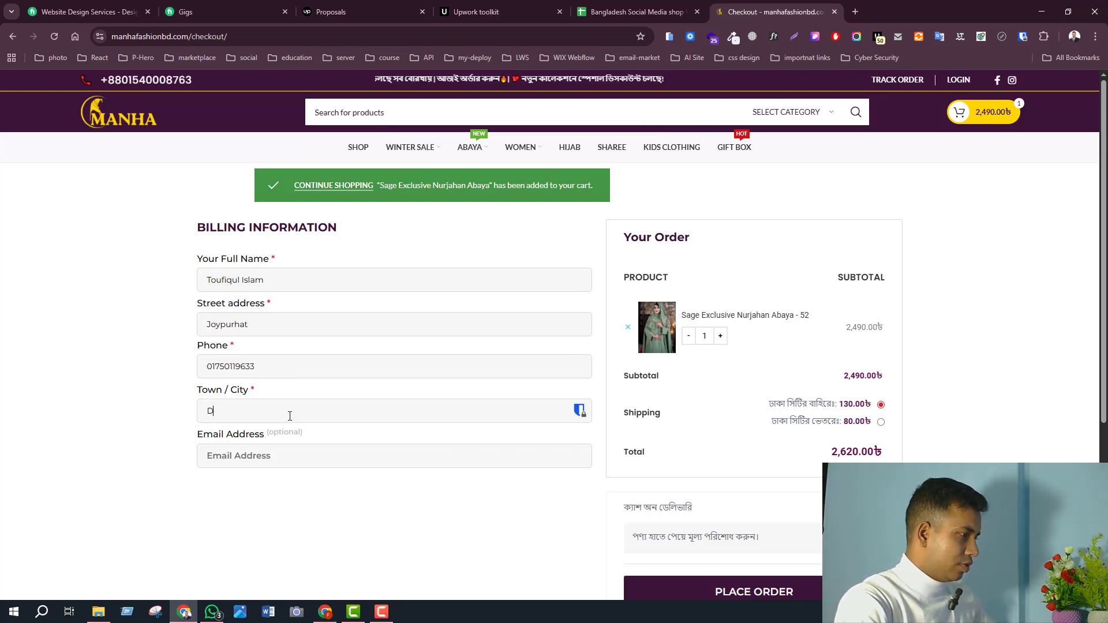
pyautogui.write('haka')
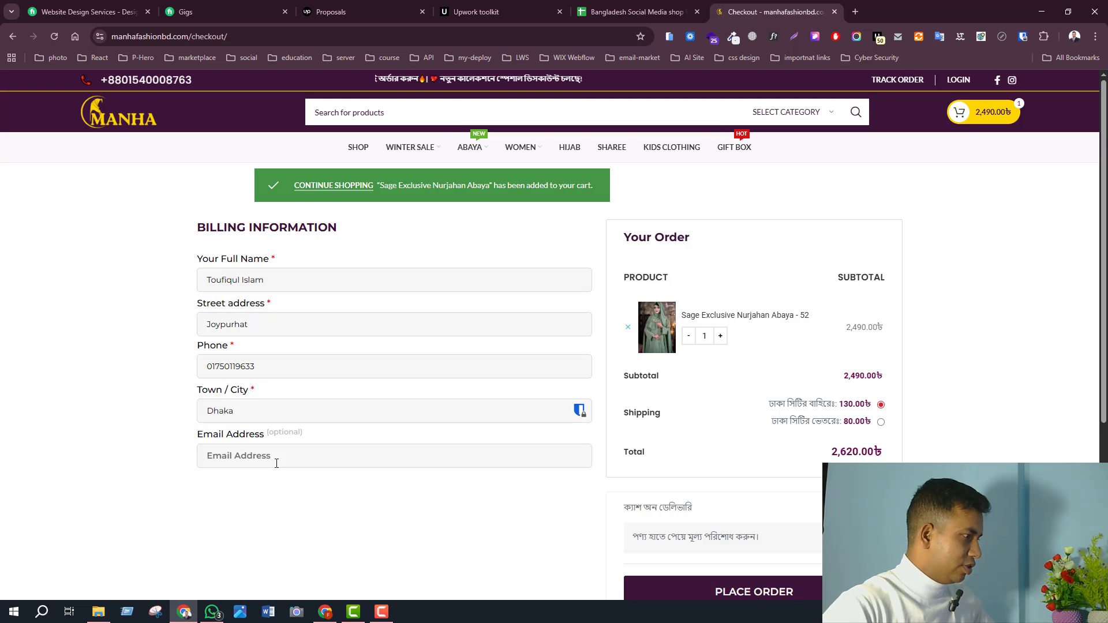
pyautogui.click(276, 461)
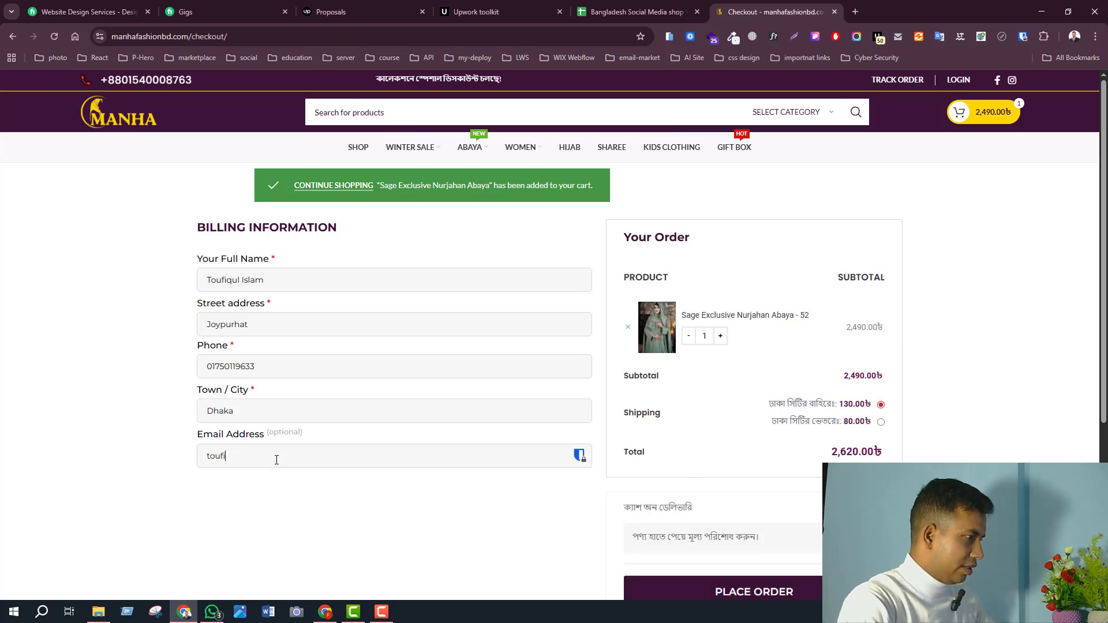
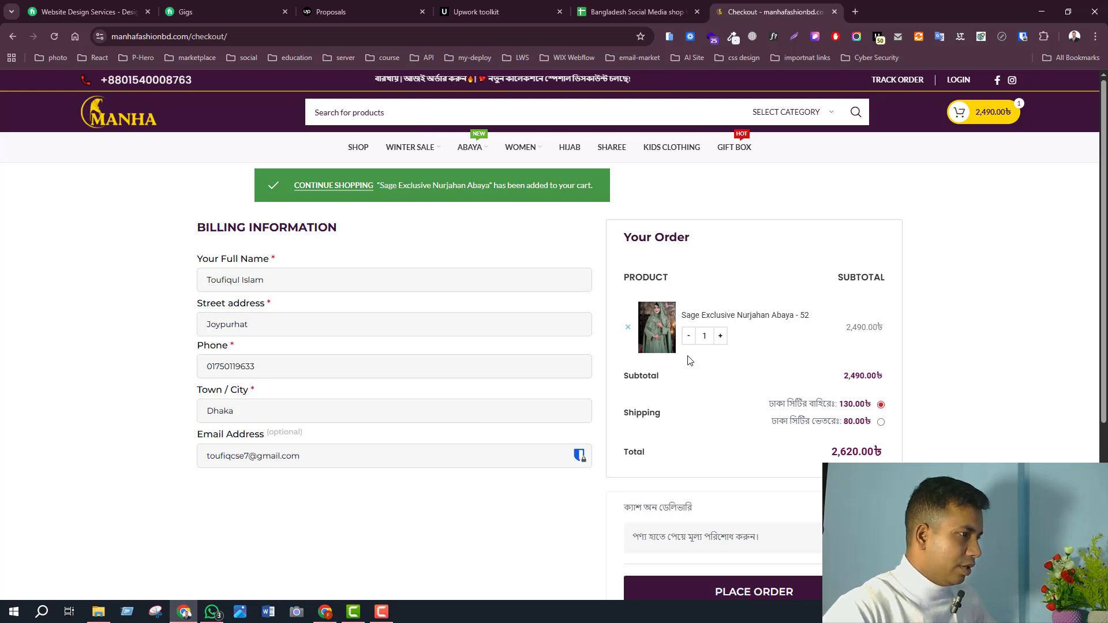
pyautogui.scroll(-2, 700, 426)
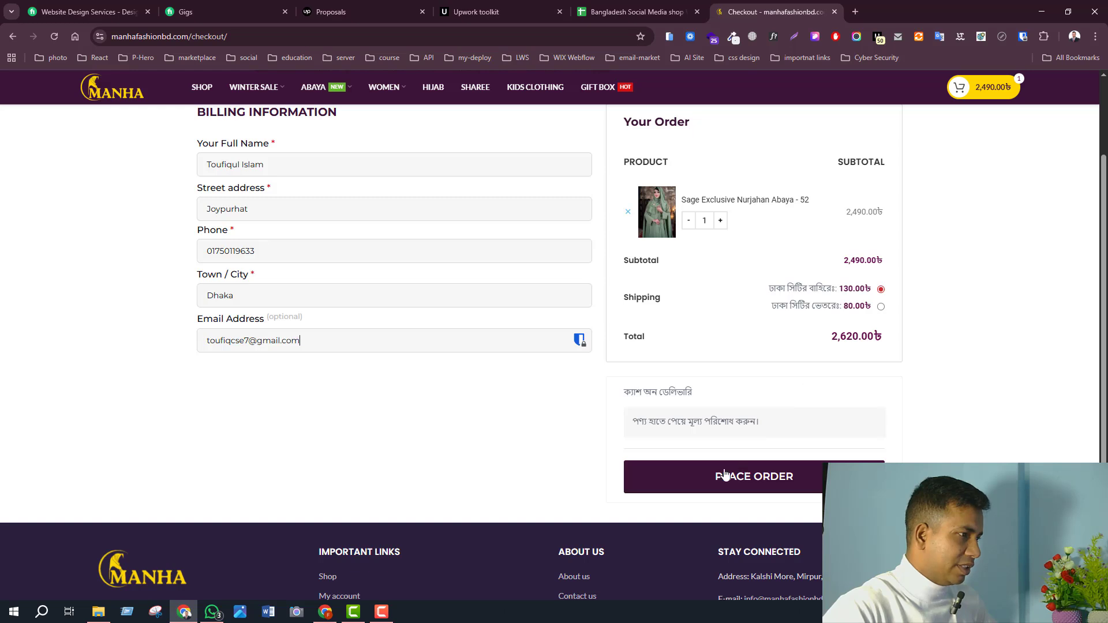
# - Place the order and review the order-received confirmation for 2,620.00৳ cash on delivery
pyautogui.click(704, 488)
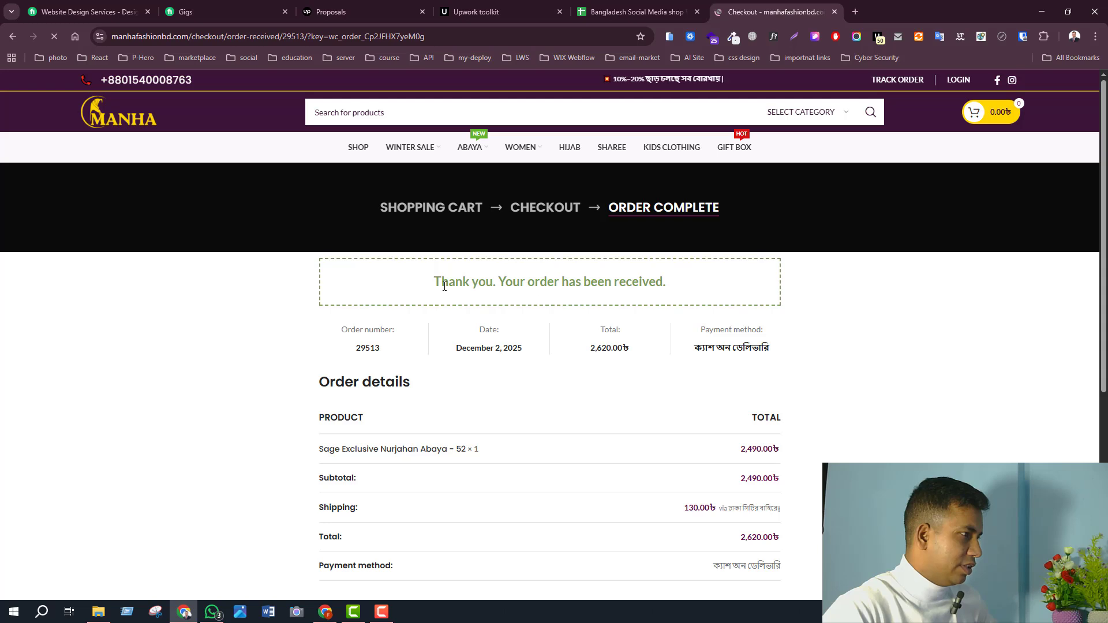
pyautogui.moveTo(437, 286); pyautogui.dragTo(669, 280)
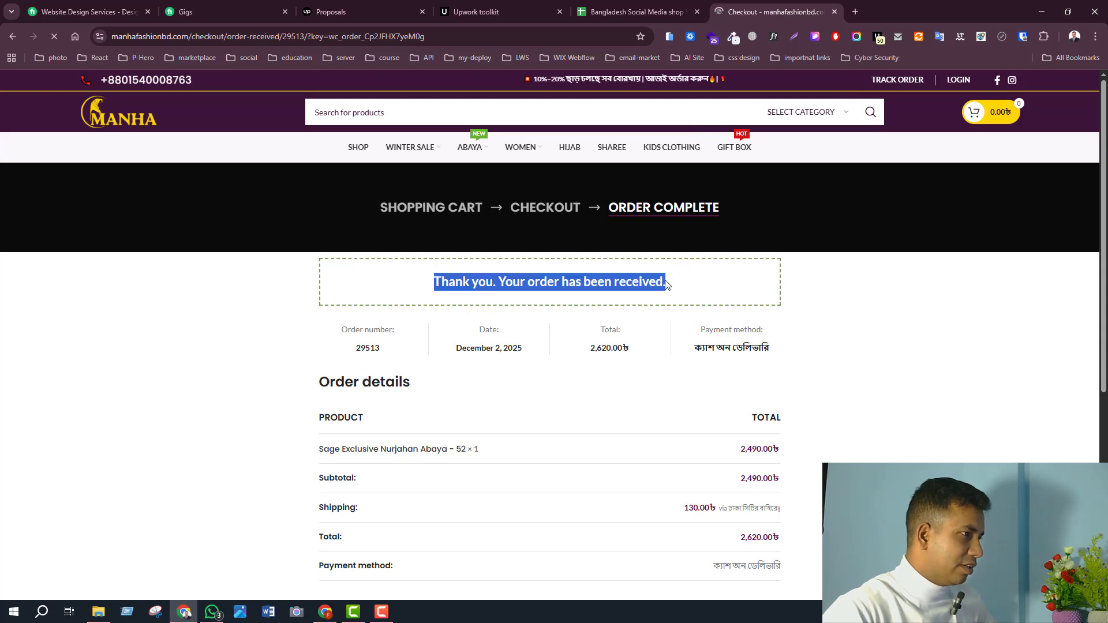
pyautogui.click(665, 281)
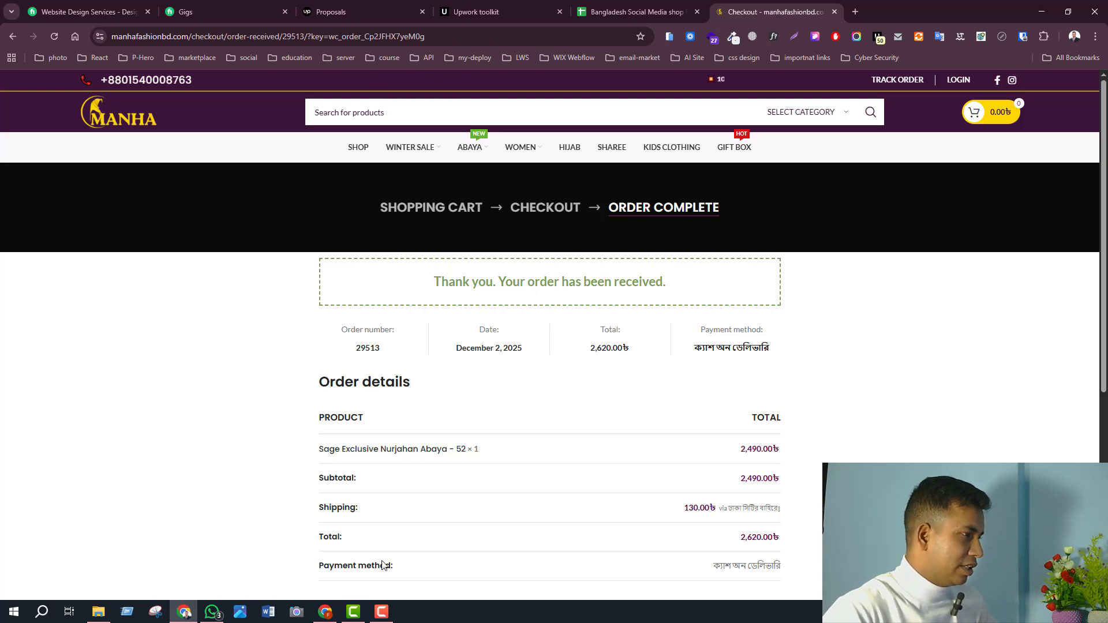
# - Switch to the store admin window and open WooCommerce > Orders from the sidebar
pyautogui.click(326, 613)
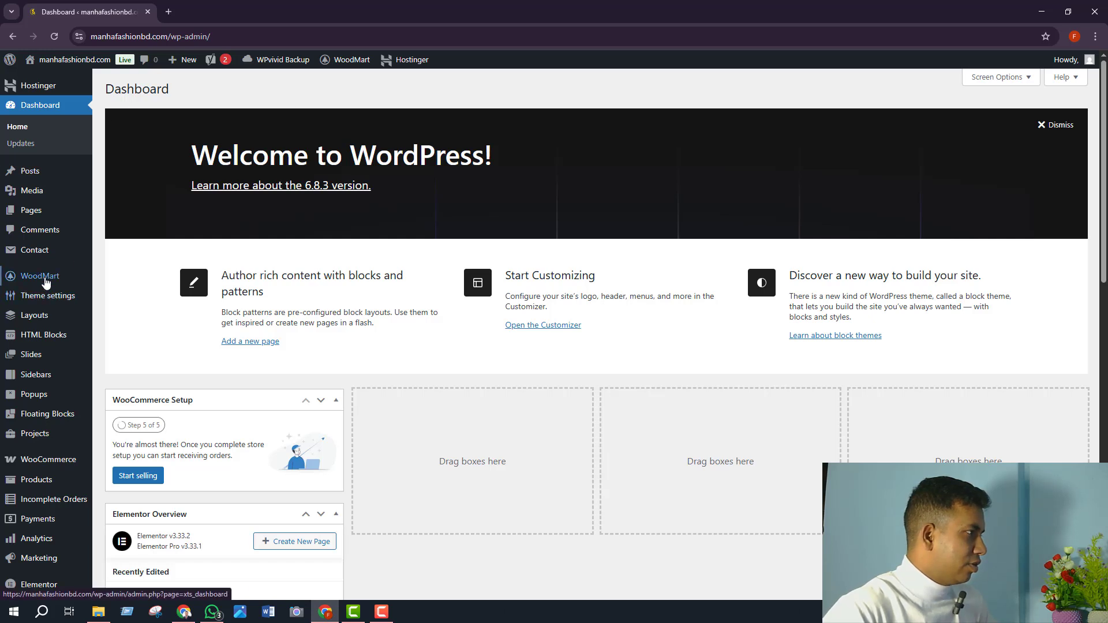
pyautogui.moveTo(48, 212)
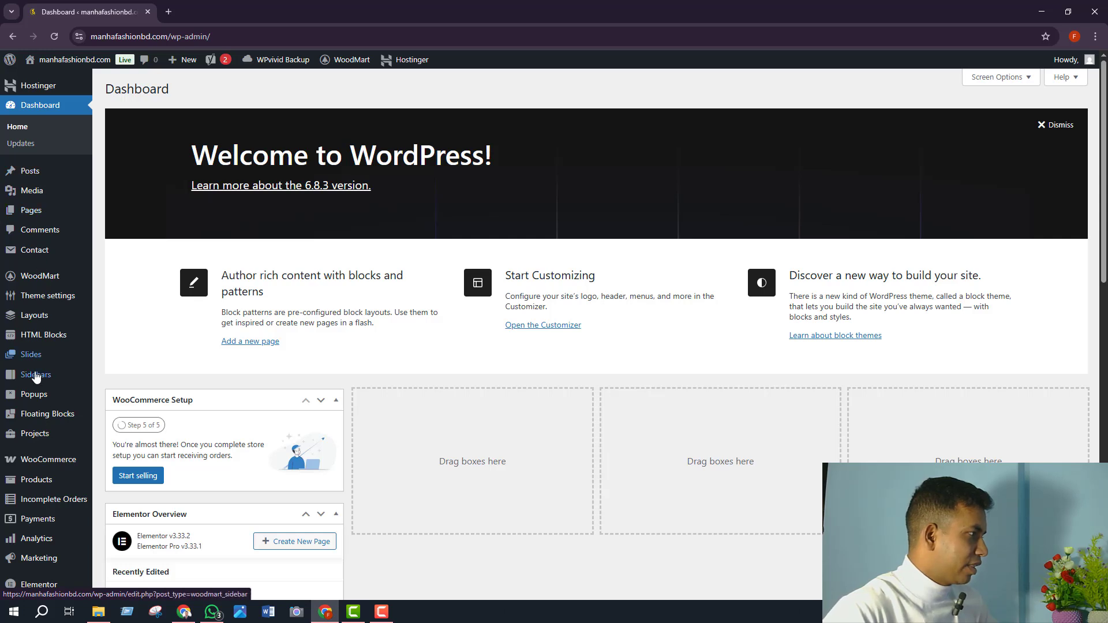
pyautogui.scroll(-3, 60, 370)
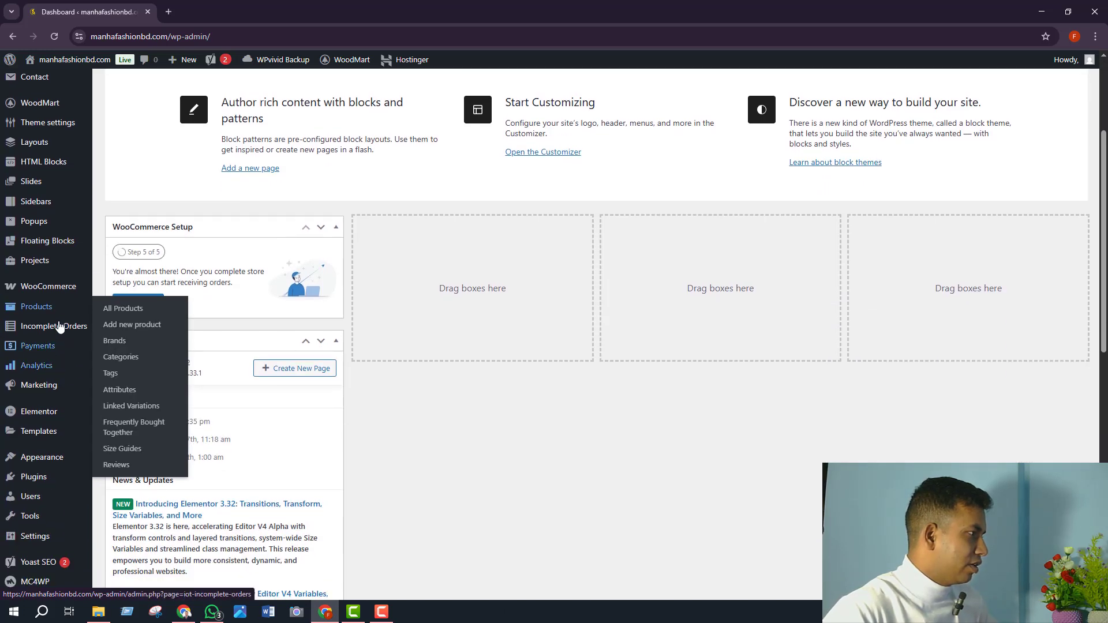
pyautogui.moveTo(53, 290)
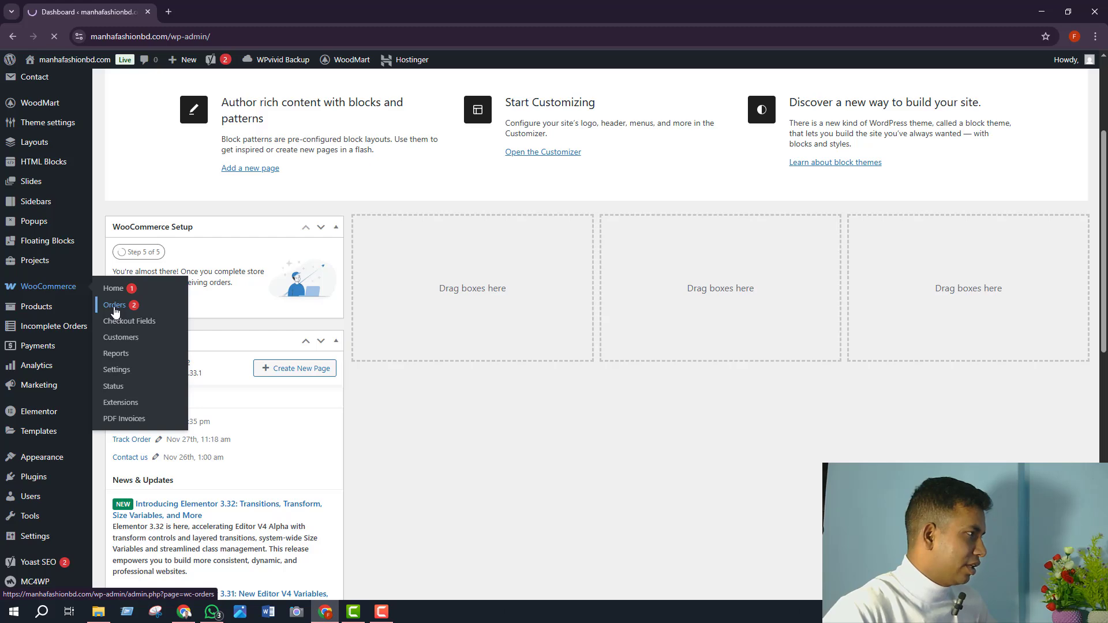
pyautogui.click(115, 305)
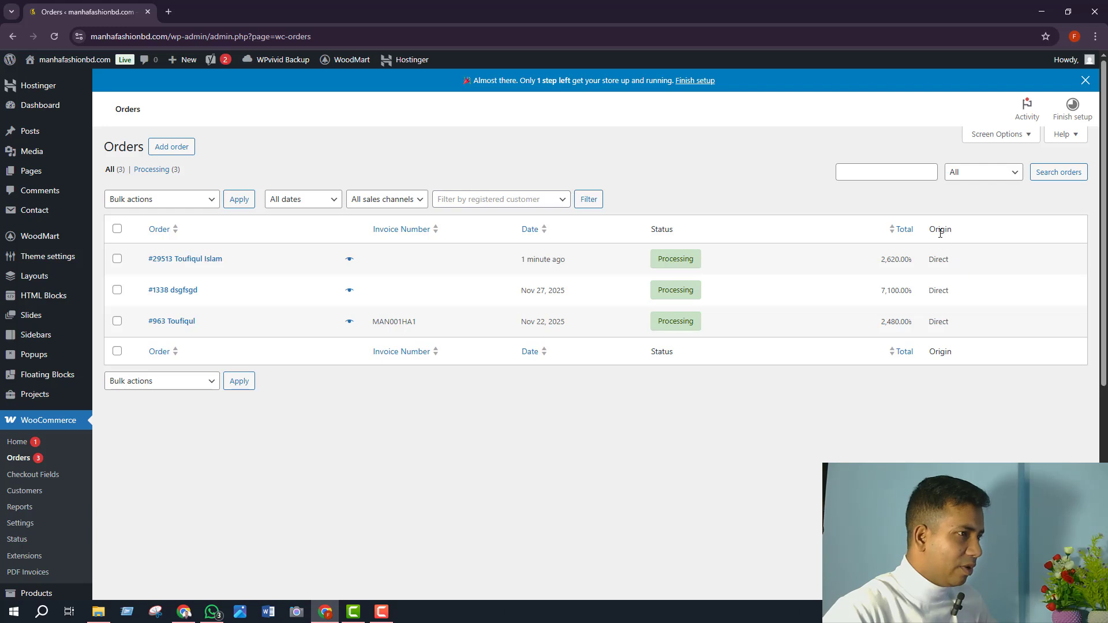
pyautogui.moveTo(945, 231); pyautogui.dragTo(929, 229)
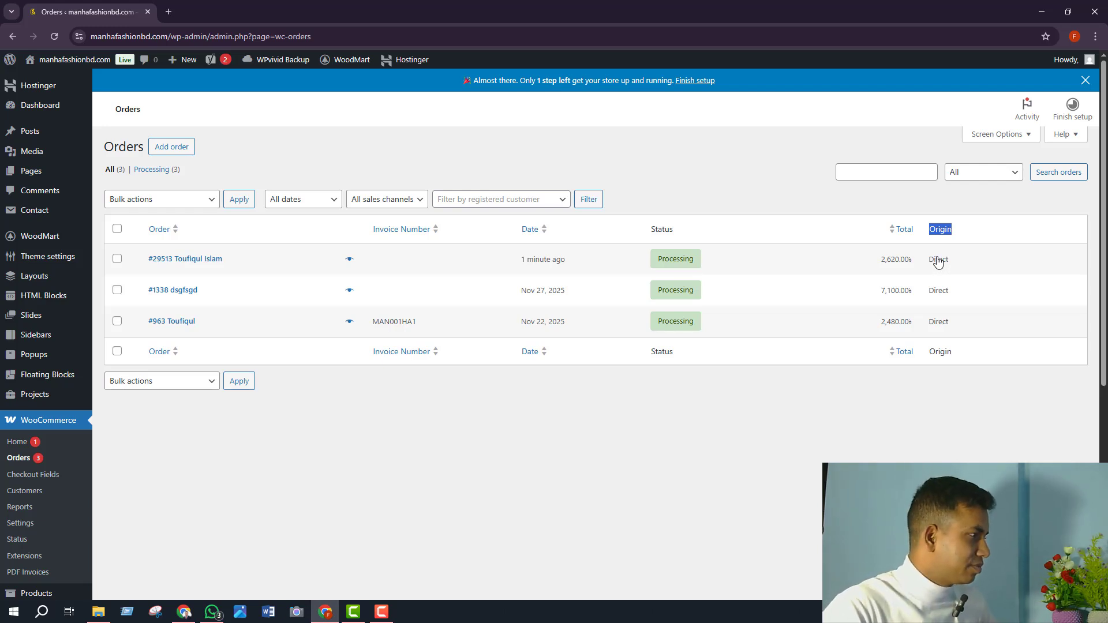
pyautogui.click(216, 264)
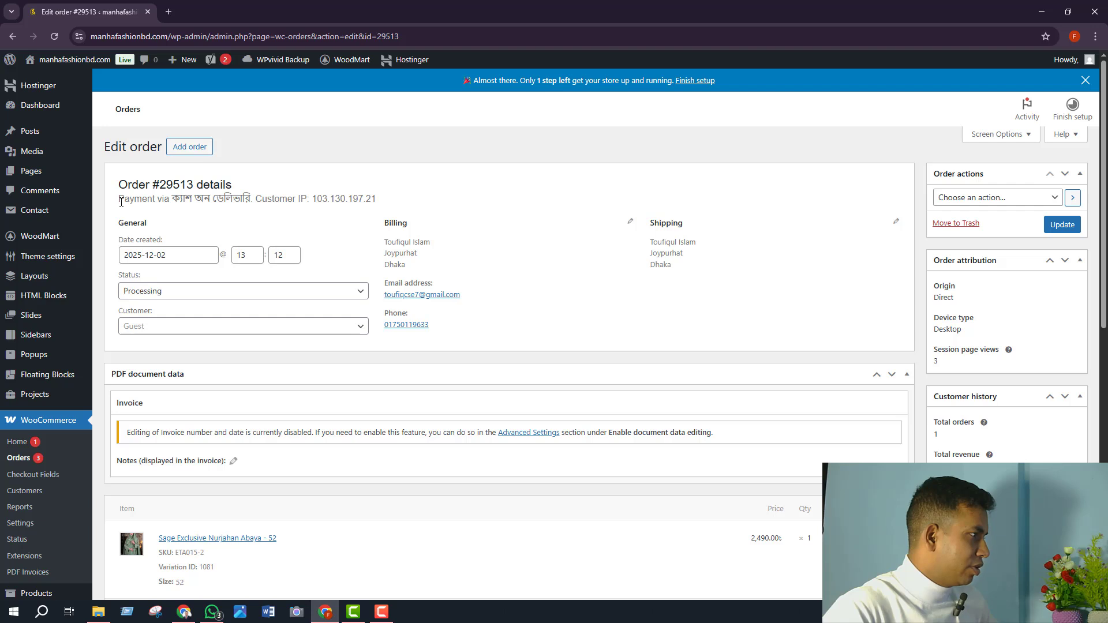
pyautogui.moveTo(121, 201); pyautogui.dragTo(387, 207)
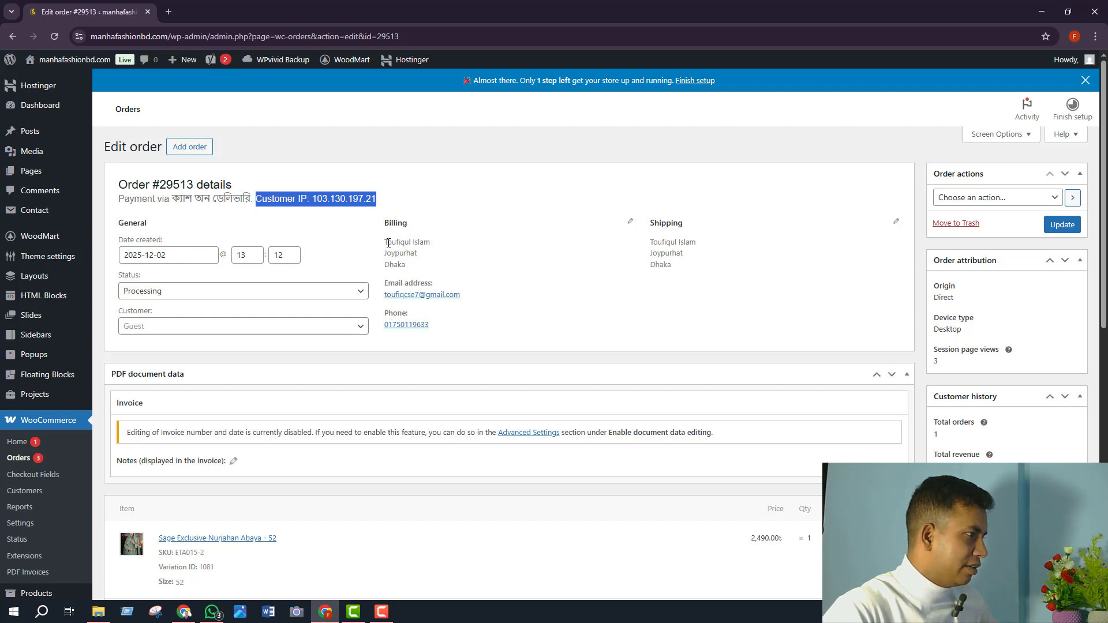
pyautogui.moveTo(388, 244); pyautogui.dragTo(403, 265)
pyautogui.click(409, 275)
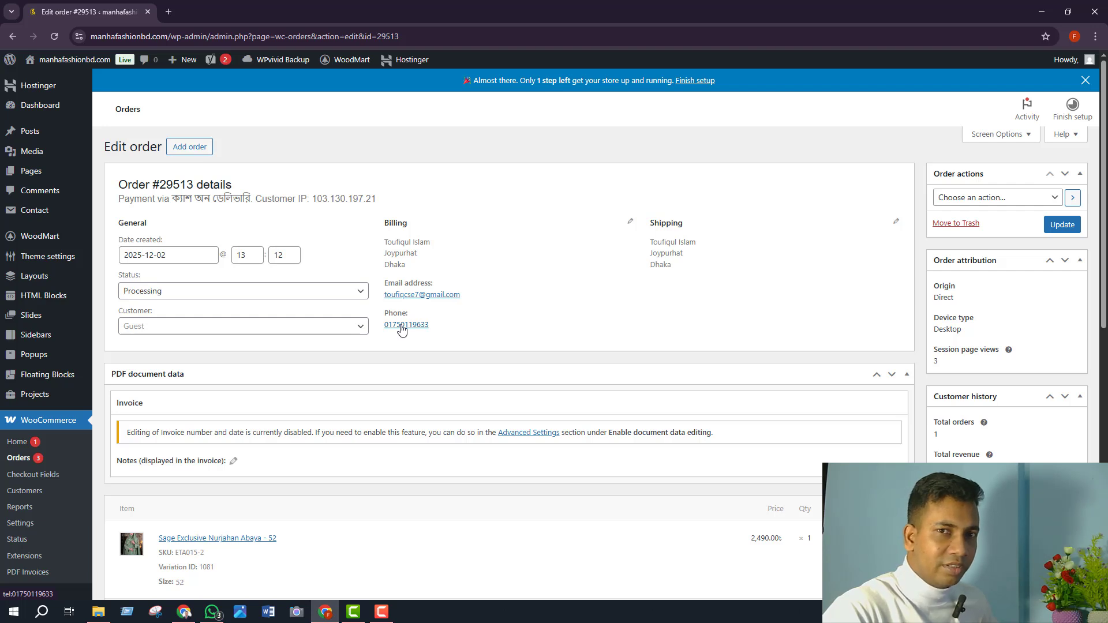
pyautogui.click(321, 298)
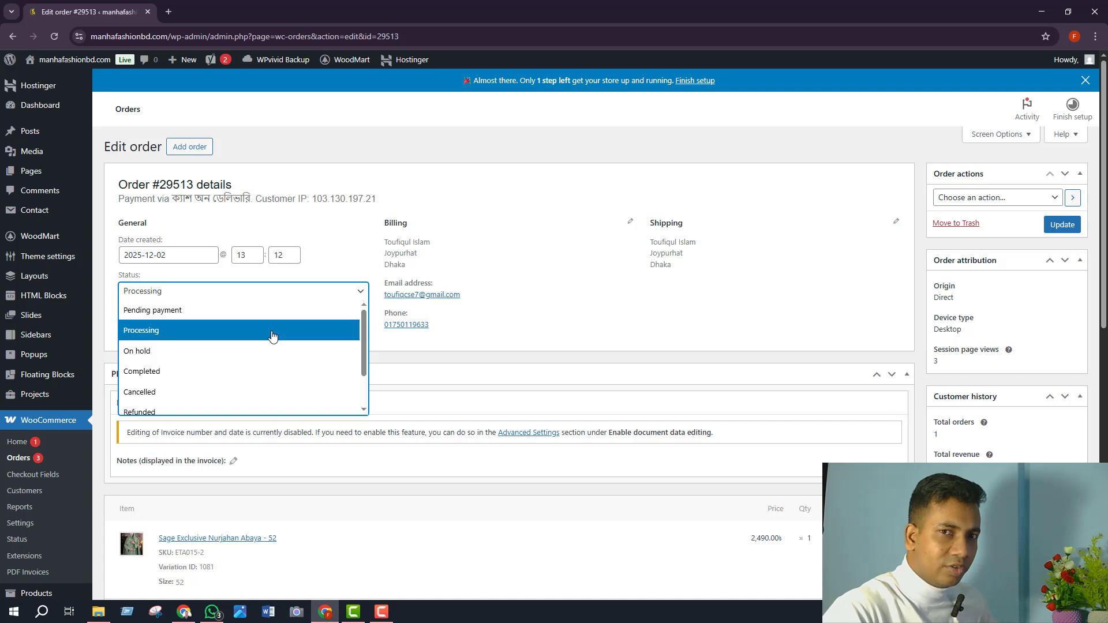
pyautogui.click(187, 376)
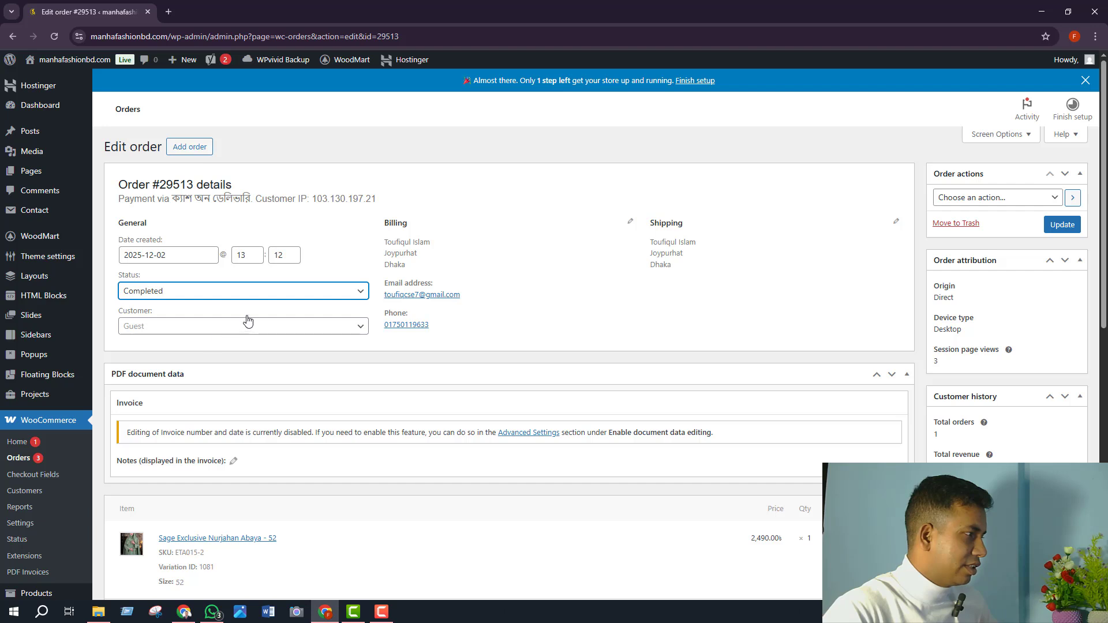
pyautogui.click(275, 299)
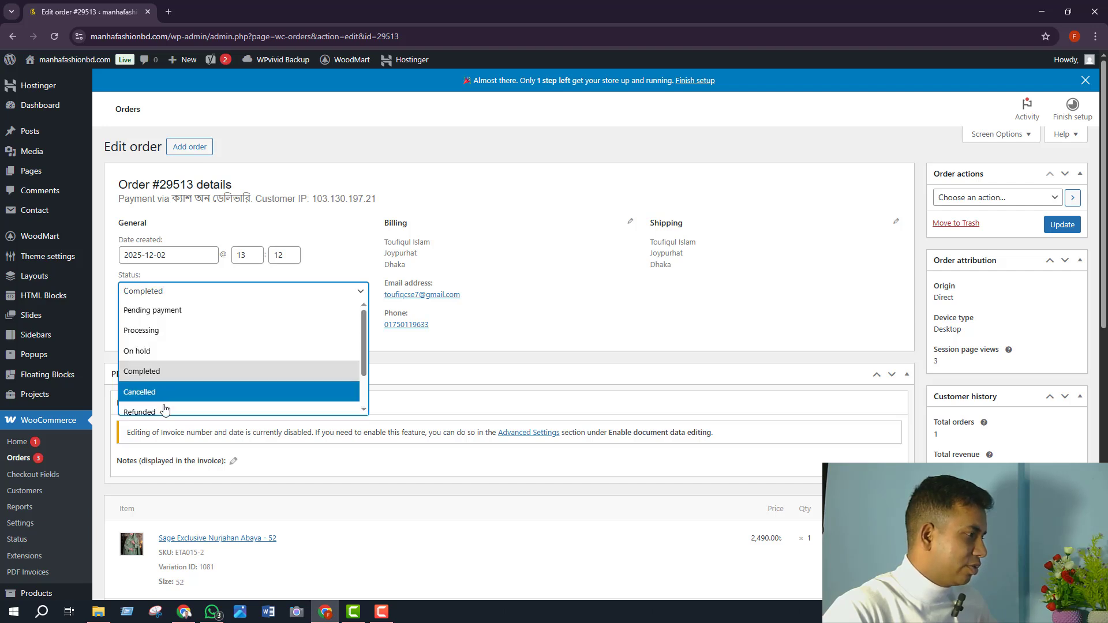
pyautogui.scroll(-1, 166, 411)
pyautogui.scroll(2, 169, 384)
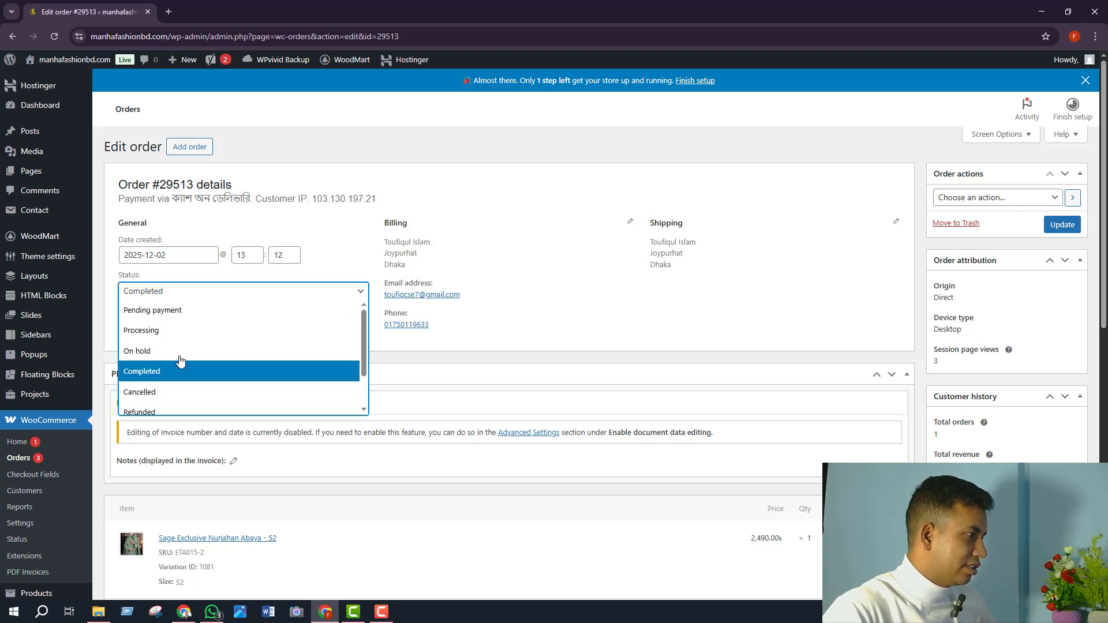
pyautogui.click(331, 270)
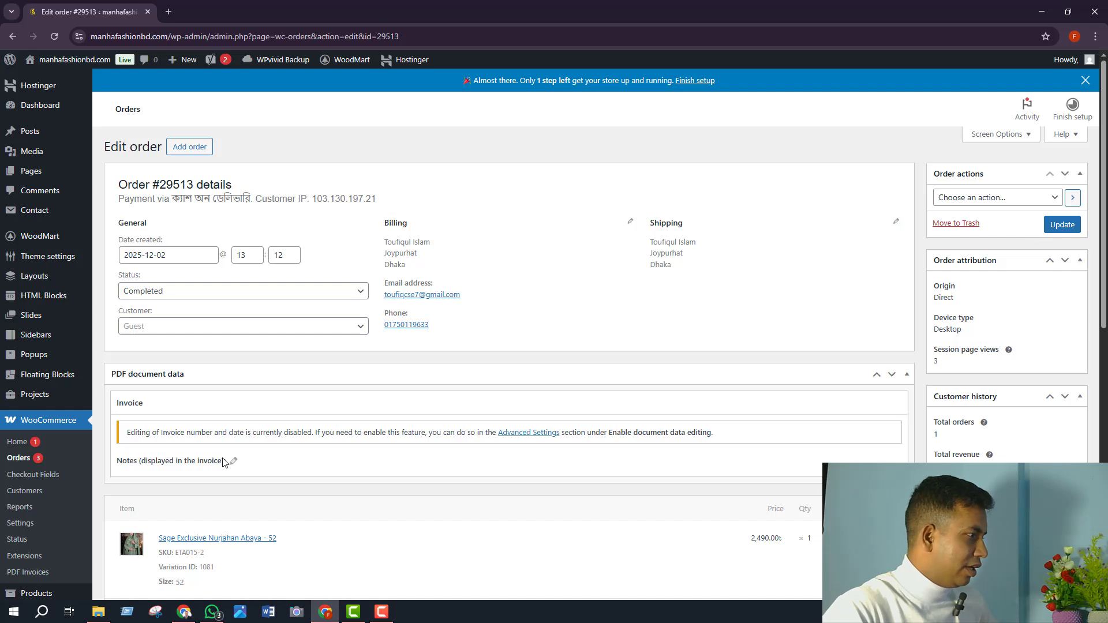
# - Scroll down the Edit order page to the Create PDF box in the sidebar
pyautogui.scroll(-1, 148, 444)
pyautogui.scroll(-3, 161, 440)
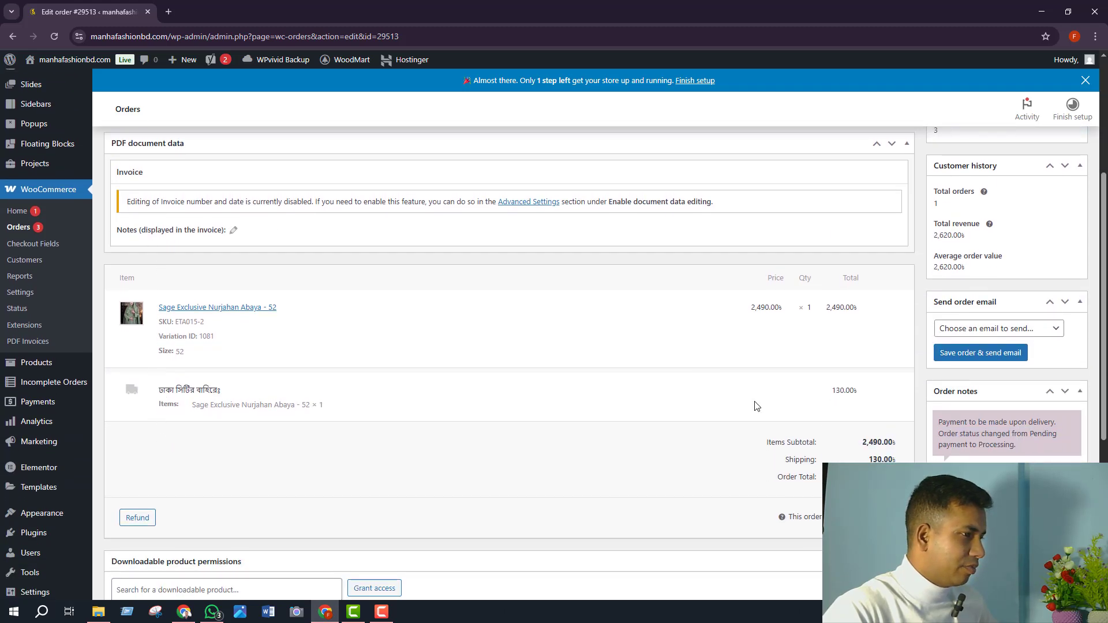
pyautogui.scroll(-3, 757, 403)
pyautogui.scroll(-2, 297, 398)
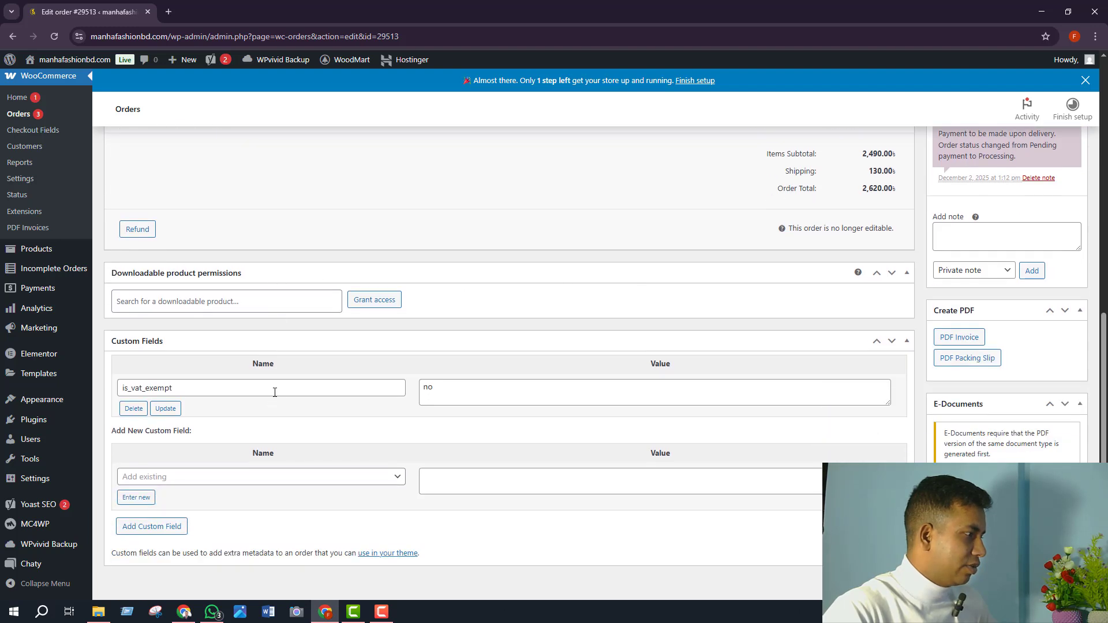
pyautogui.scroll(-1, 274, 392)
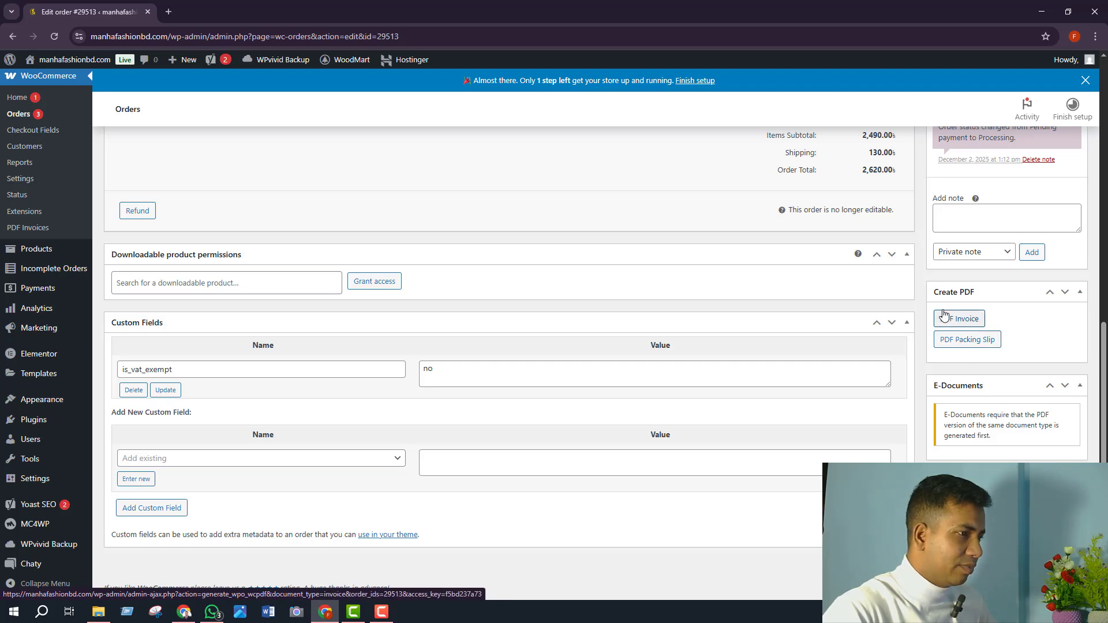
# - Generate the PDF invoice MAN001HA2, look it over, and return to the Edit order tab
pyautogui.click(960, 322)
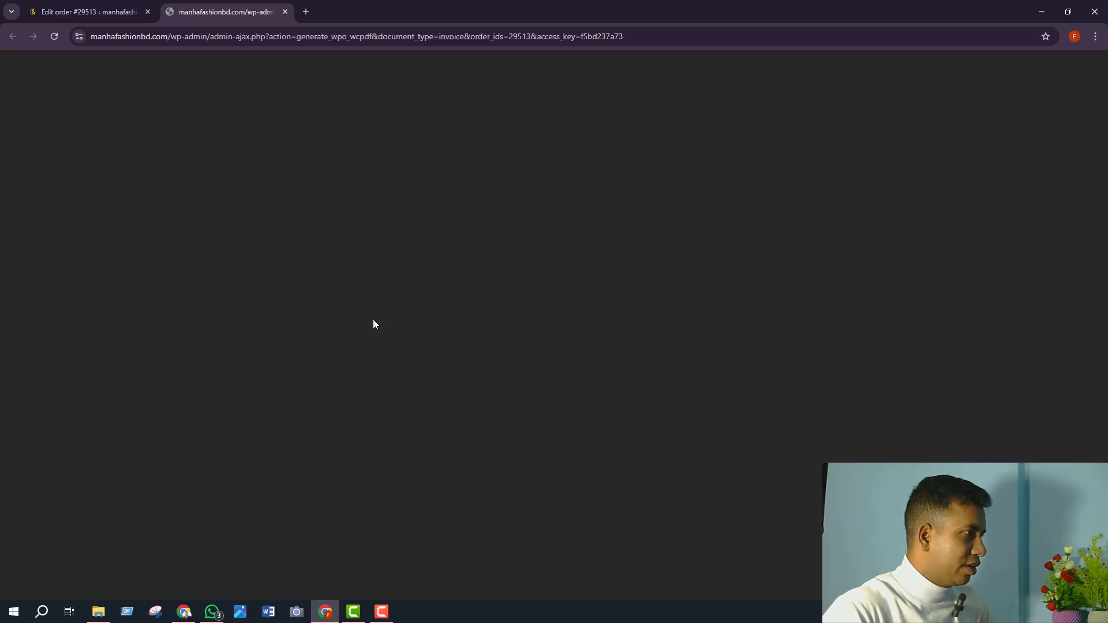
pyautogui.scroll(-2, 750, 444)
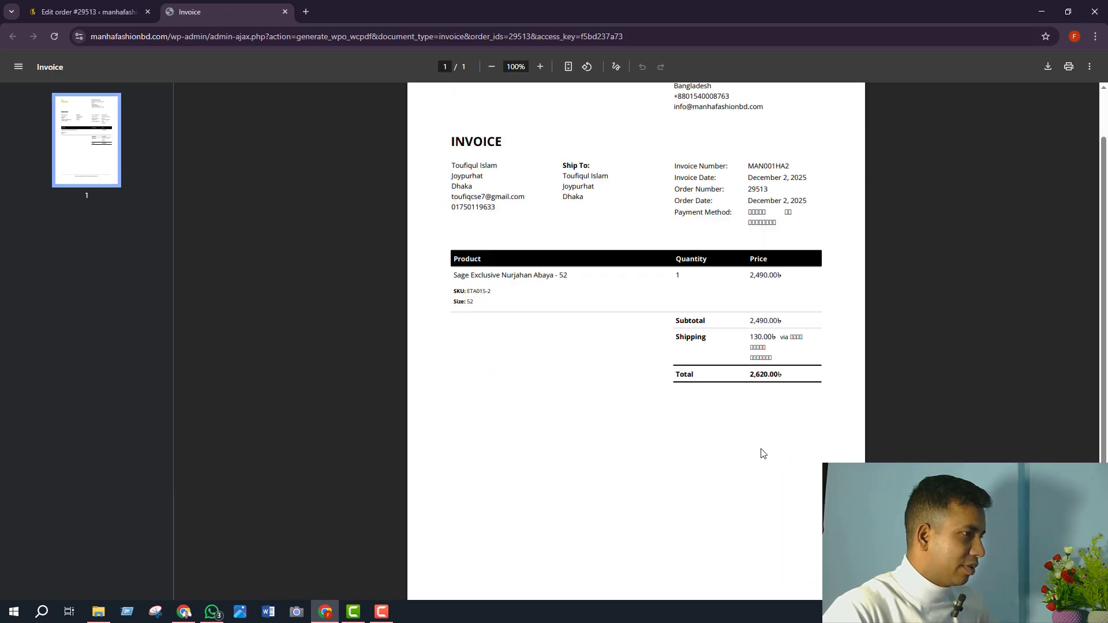
pyautogui.scroll(2, 693, 427)
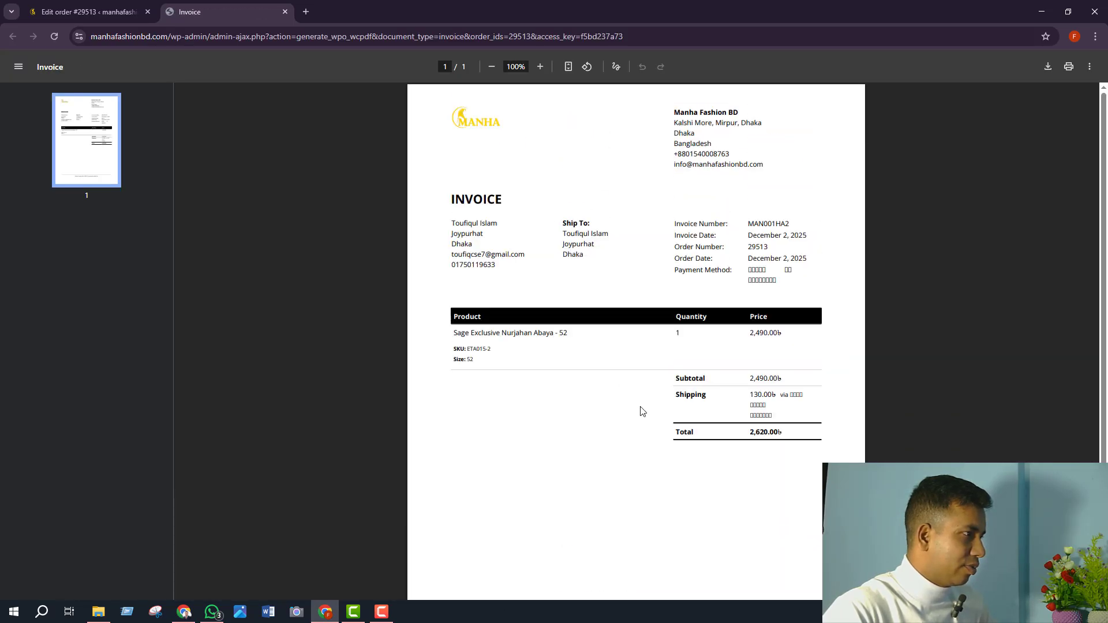
pyautogui.click(77, 13)
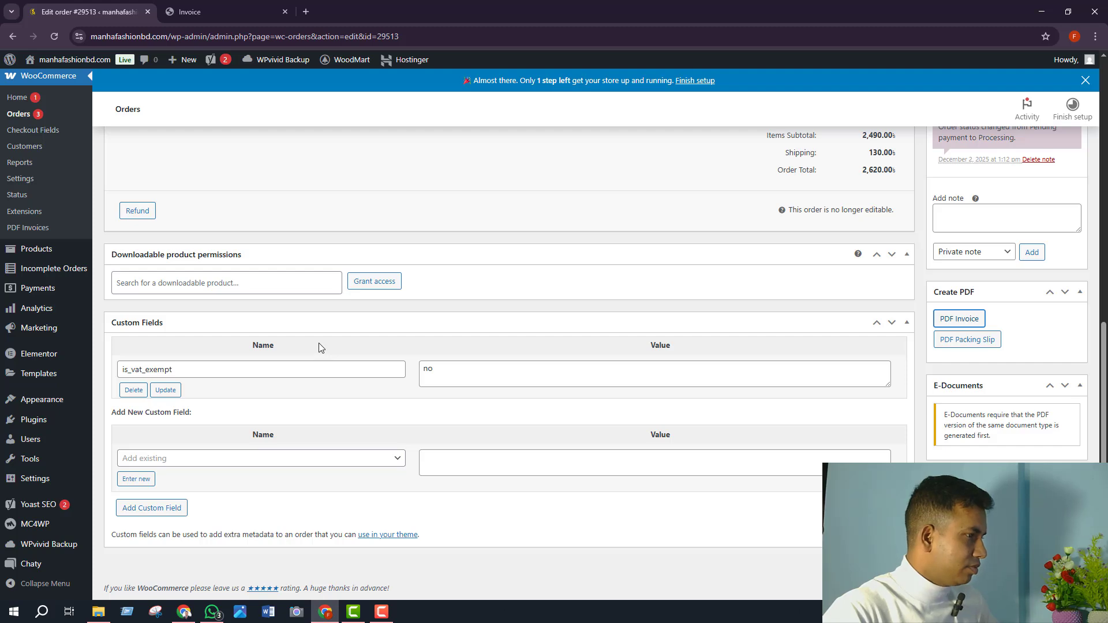
pyautogui.scroll(5, 318, 344)
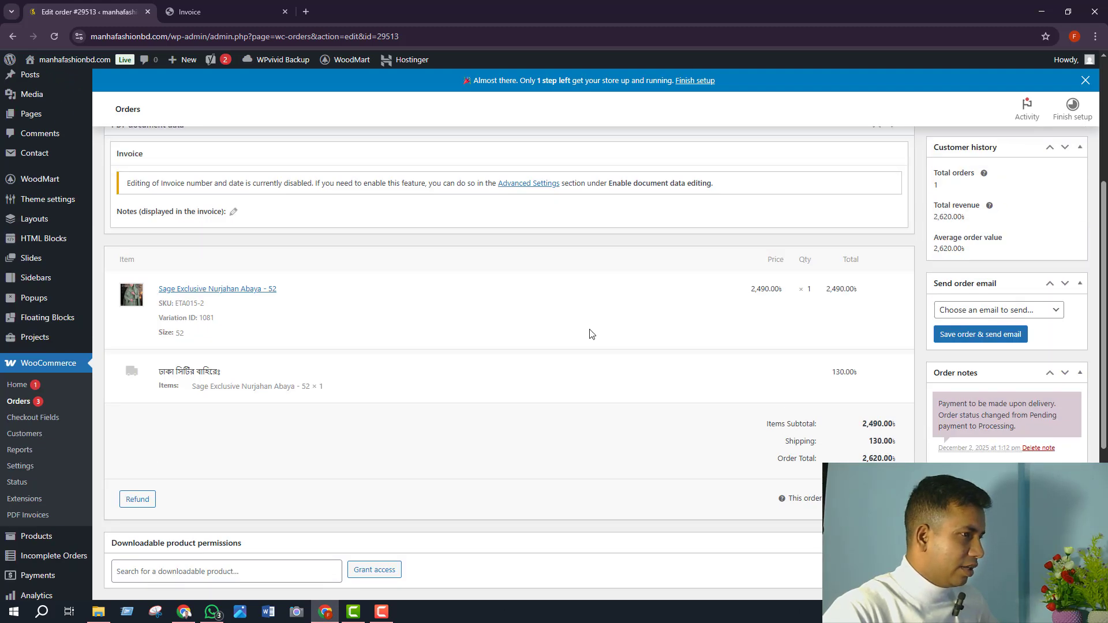
pyautogui.scroll(5, 978, 300)
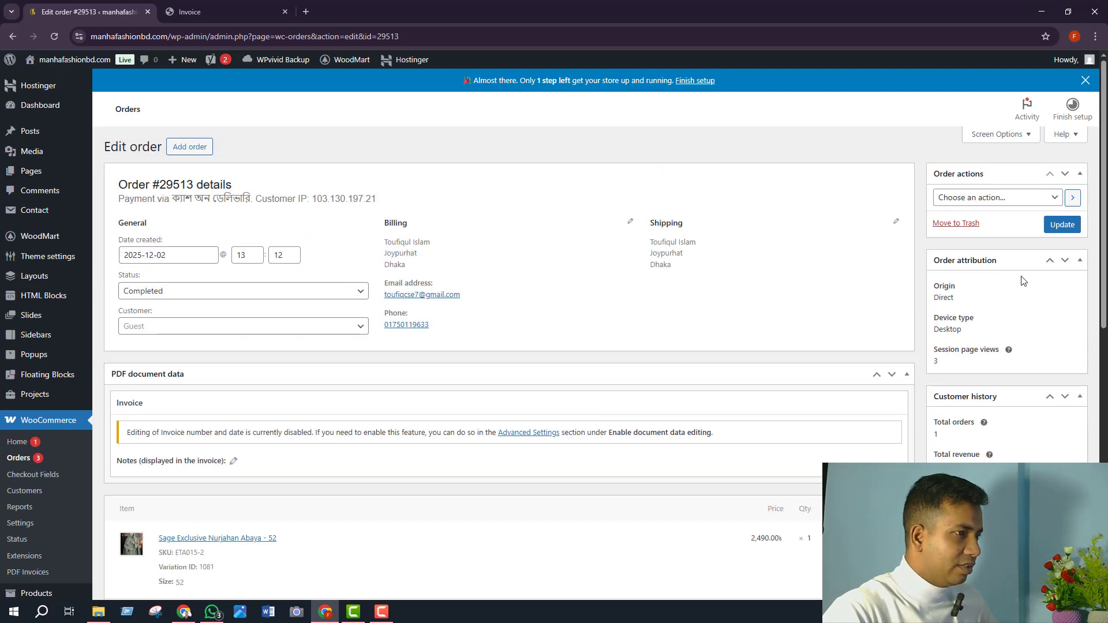
pyautogui.click(1061, 225)
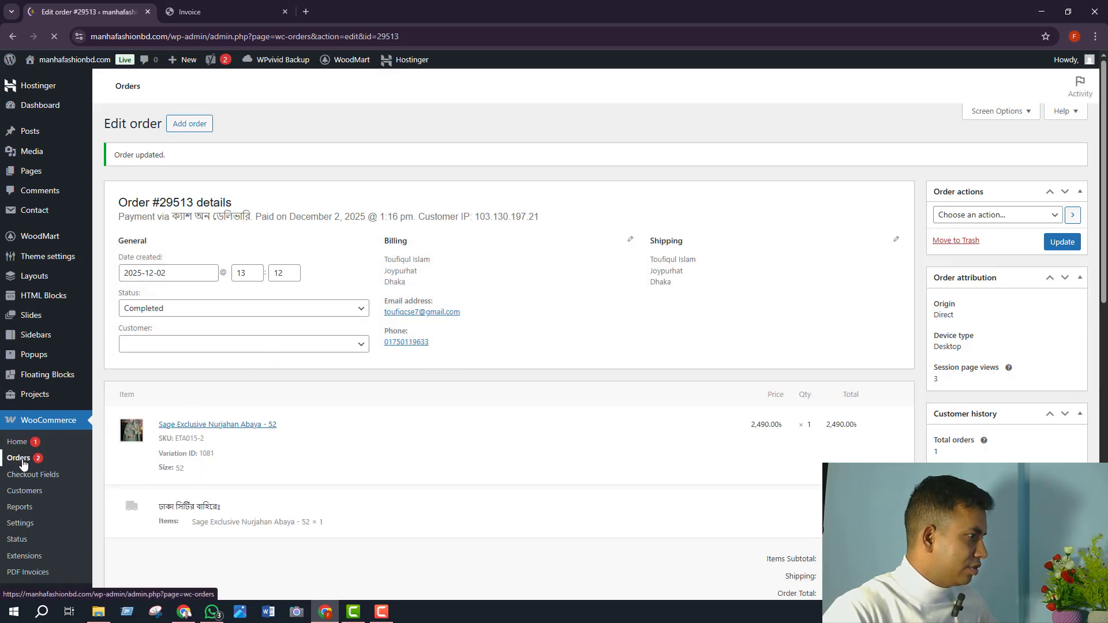
pyautogui.click(21, 462)
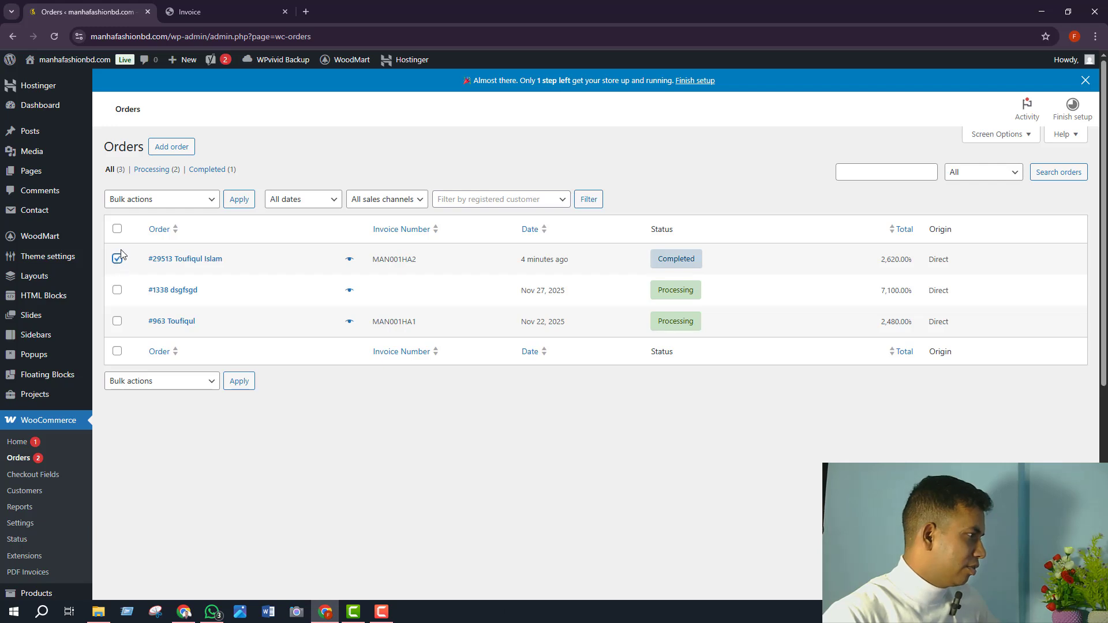
# - Select all three orders, view the bulk actions without applying one, then deselect them
pyautogui.click(117, 230)
pyautogui.click(134, 211)
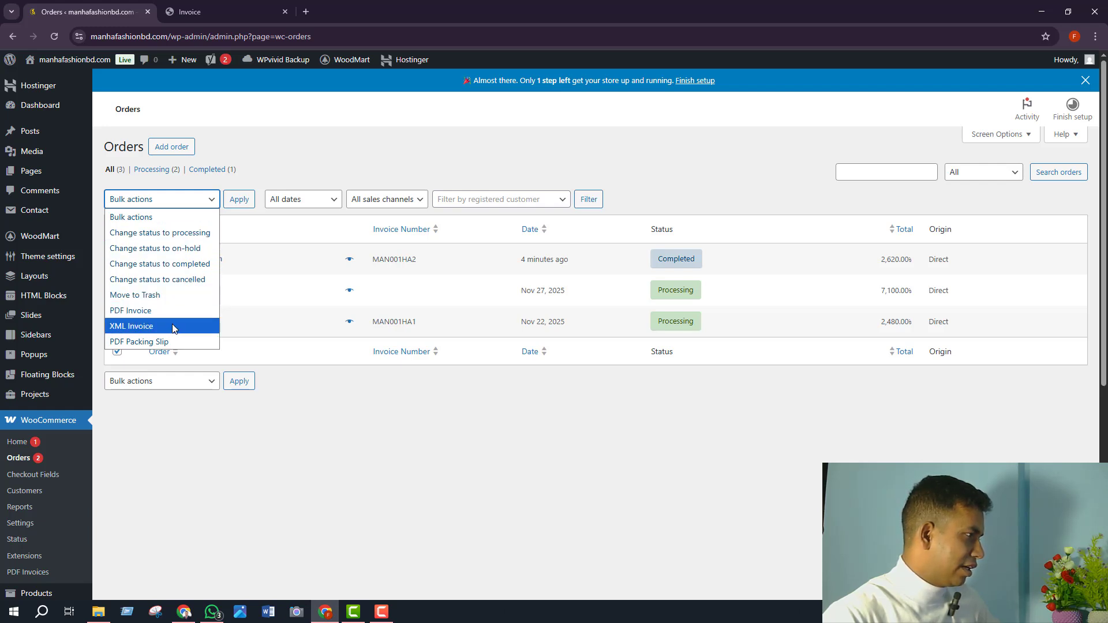
pyautogui.click(203, 462)
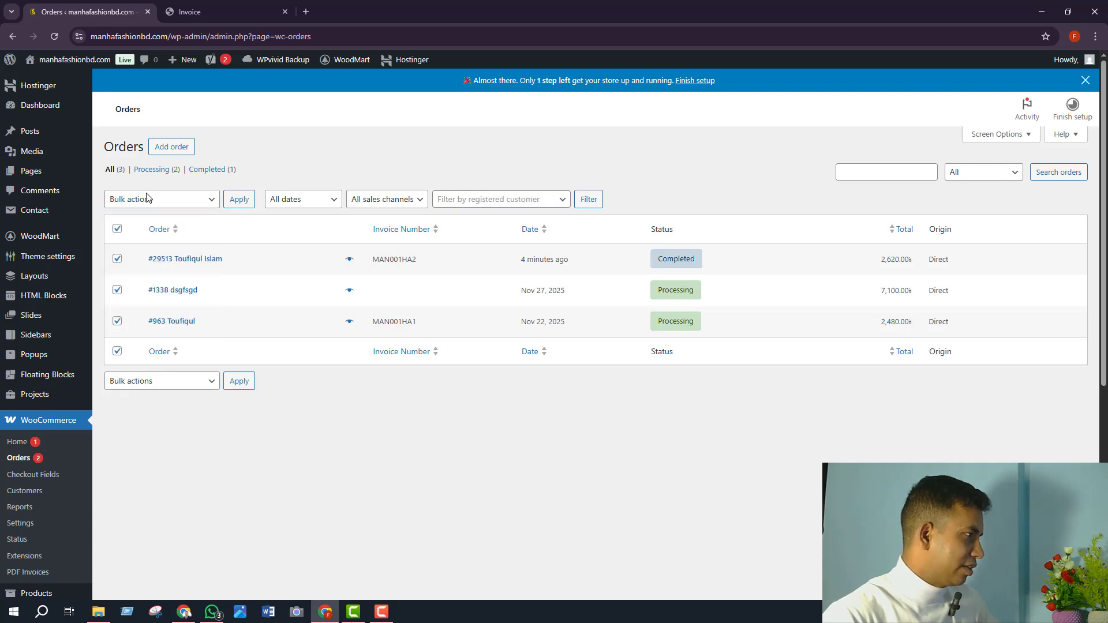
pyautogui.click(118, 229)
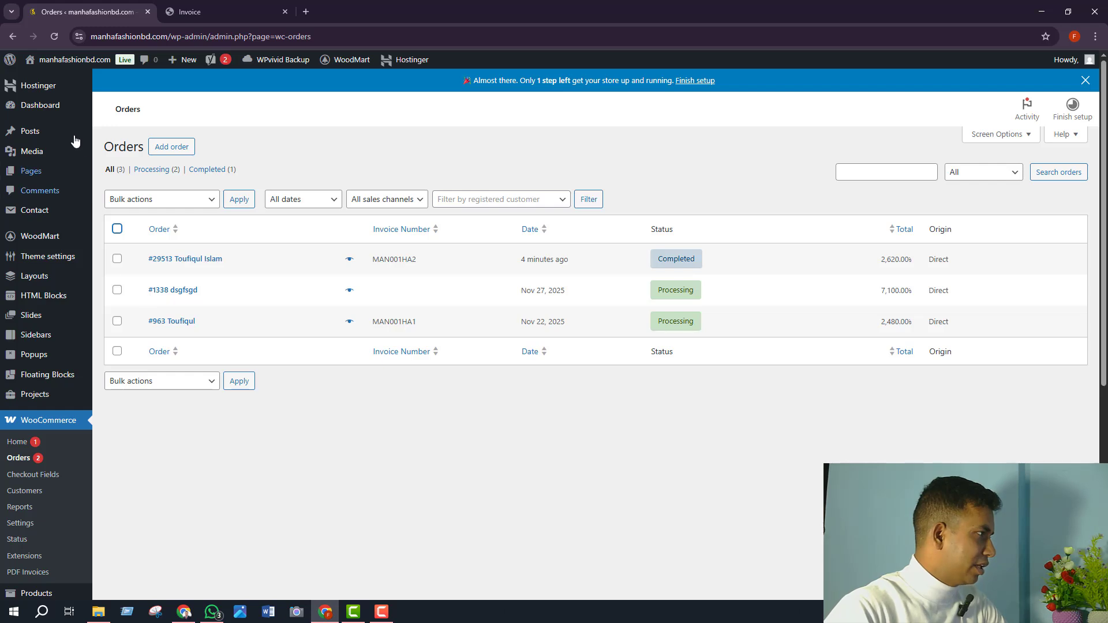
# - Activate the SteadFast API plugin under Installed Plugins and go to its SteadFast dashboard page
pyautogui.scroll(-3, 40, 424)
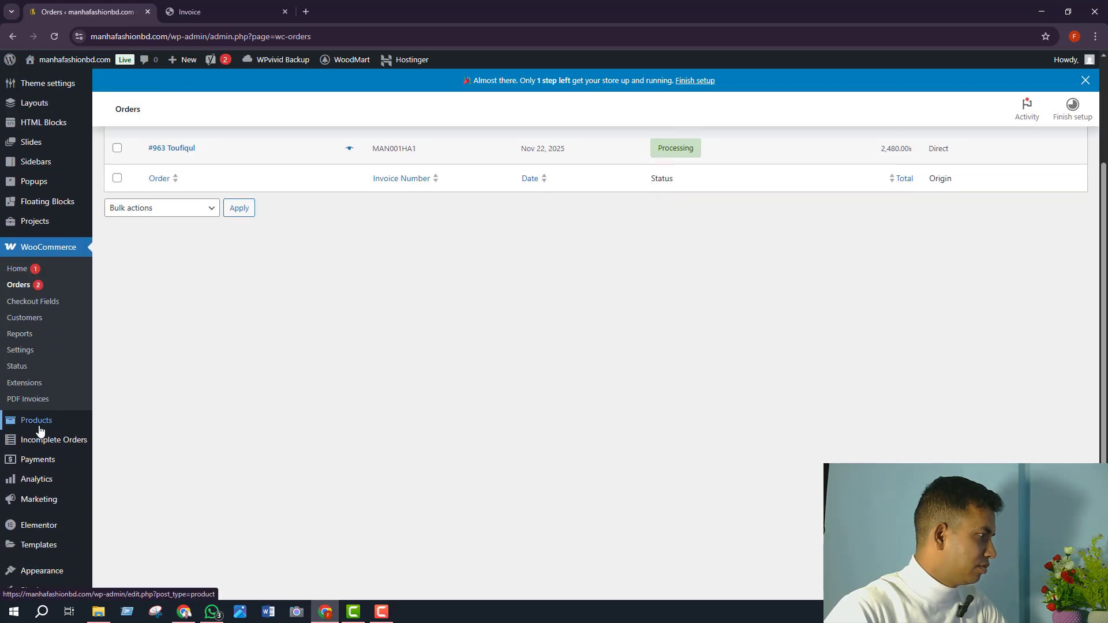
pyautogui.scroll(-1, 33, 490)
pyautogui.scroll(-3, 33, 489)
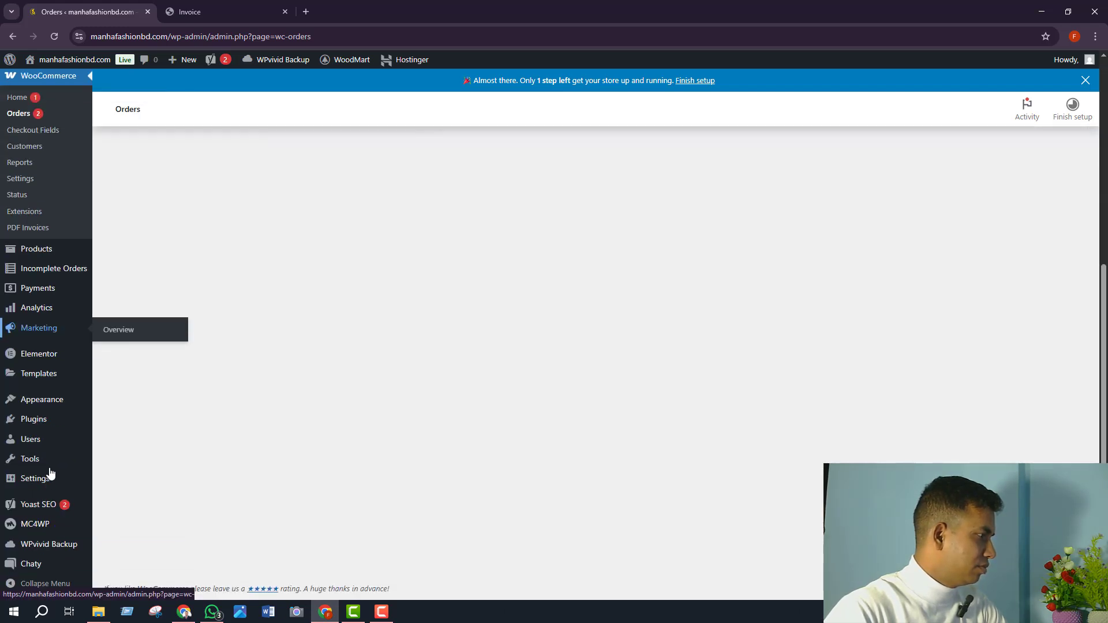
pyautogui.click(41, 422)
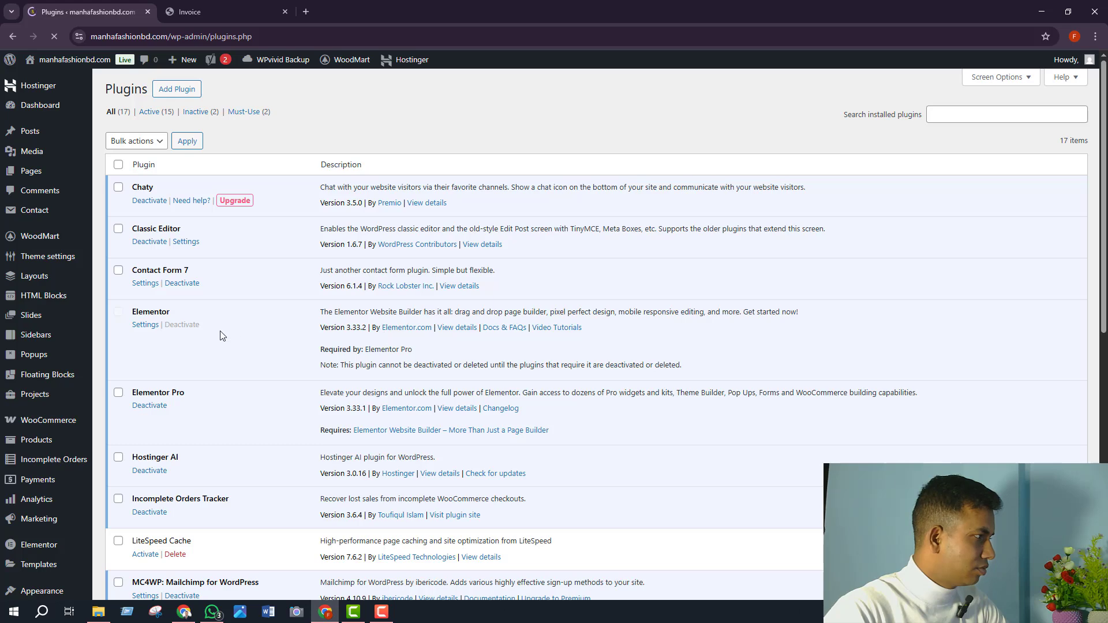
pyautogui.scroll(-5, 226, 336)
pyautogui.scroll(-3, 226, 337)
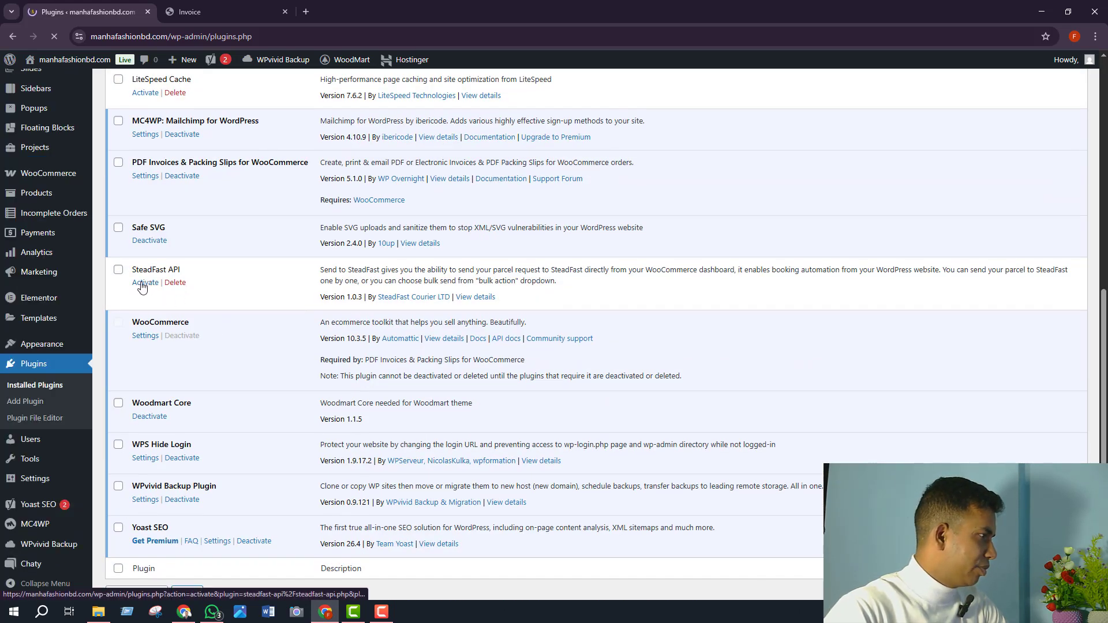
pyautogui.click(145, 284)
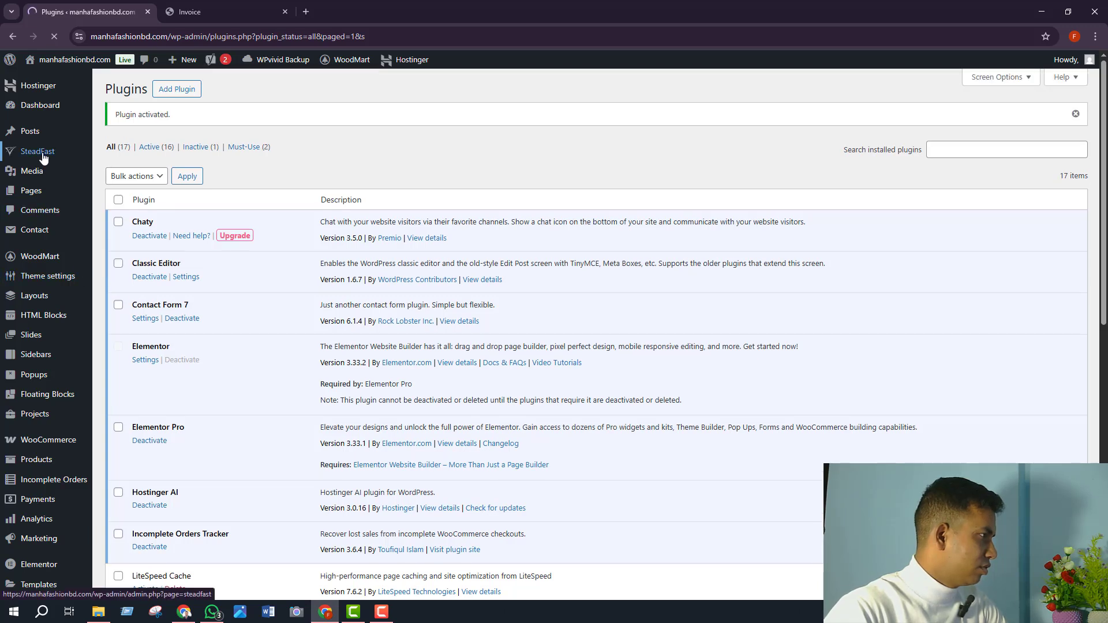
pyautogui.click(42, 157)
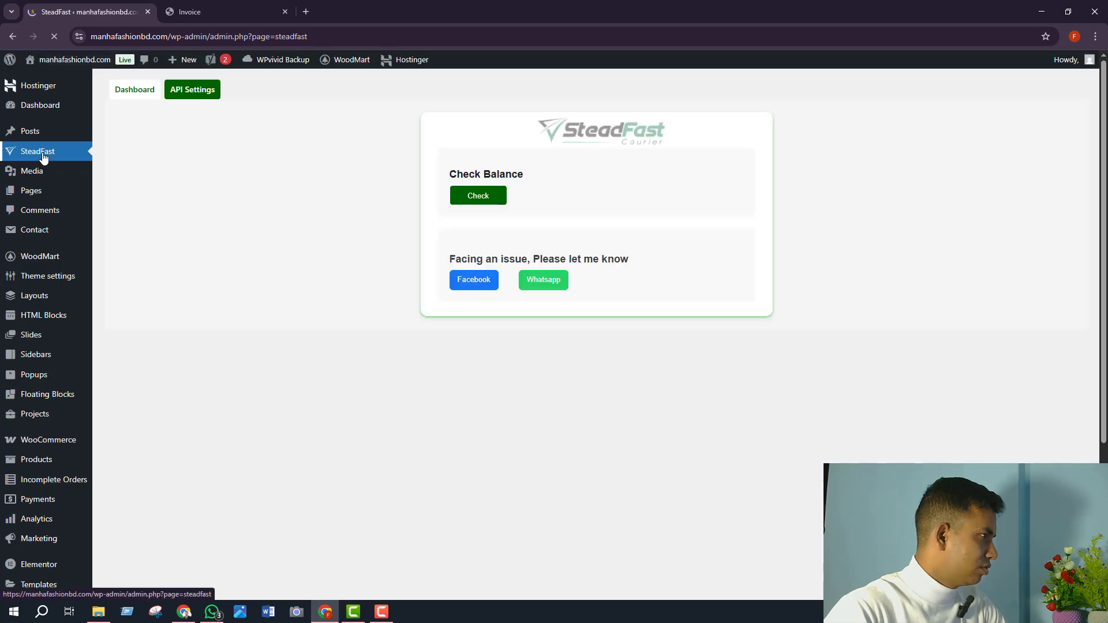
# - Check the SteadFast account balance and review the stored API Key and Secret Key
pyautogui.click(472, 198)
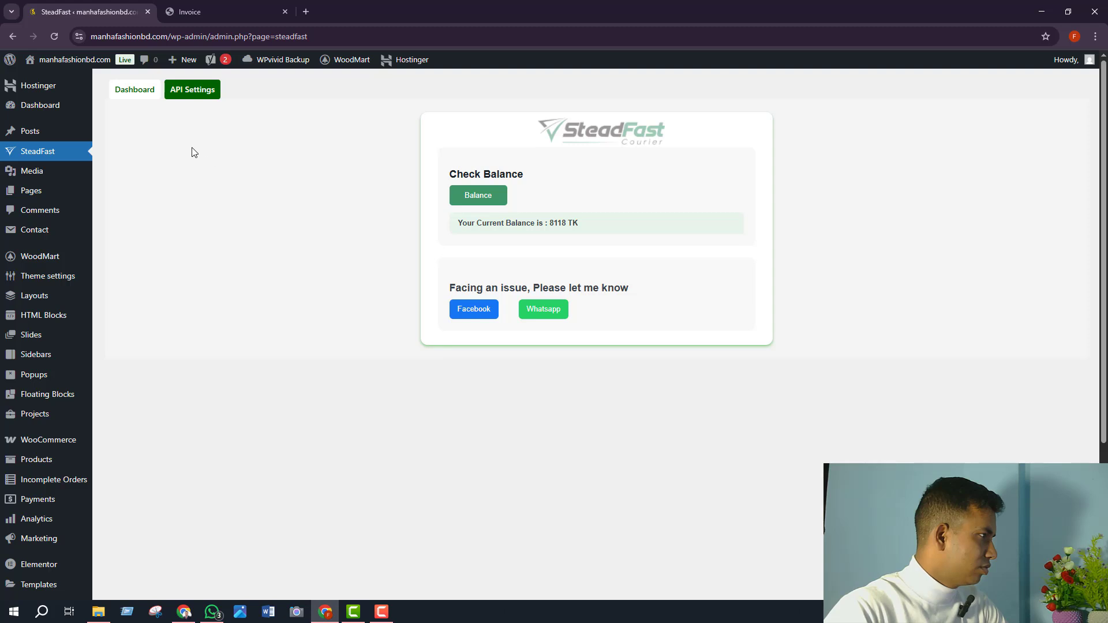
pyautogui.click(188, 95)
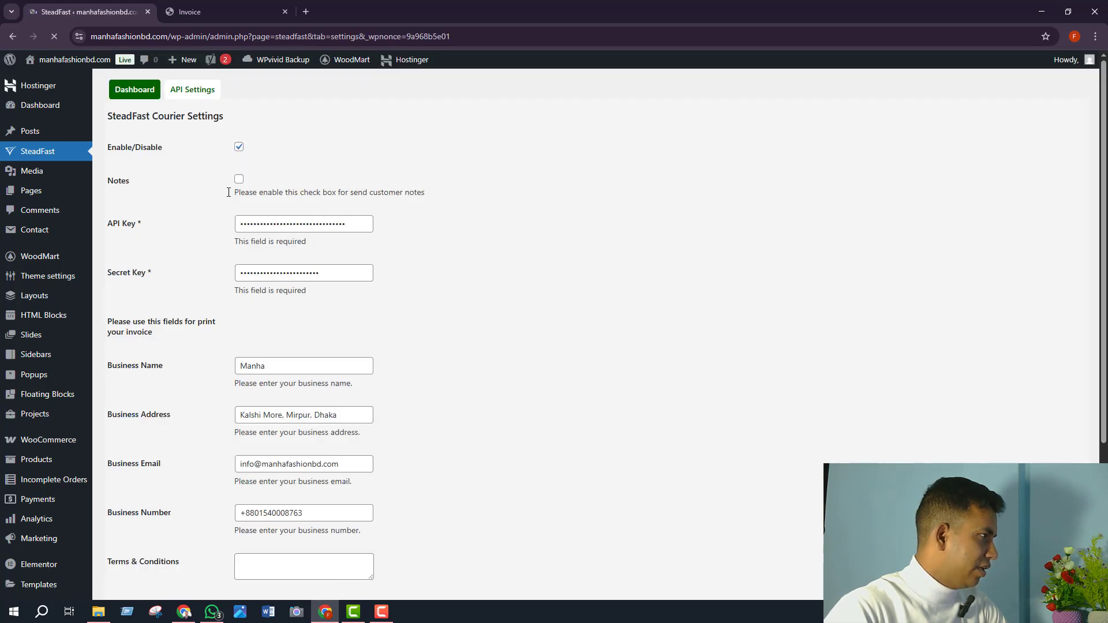
pyautogui.moveTo(247, 224); pyautogui.dragTo(333, 224)
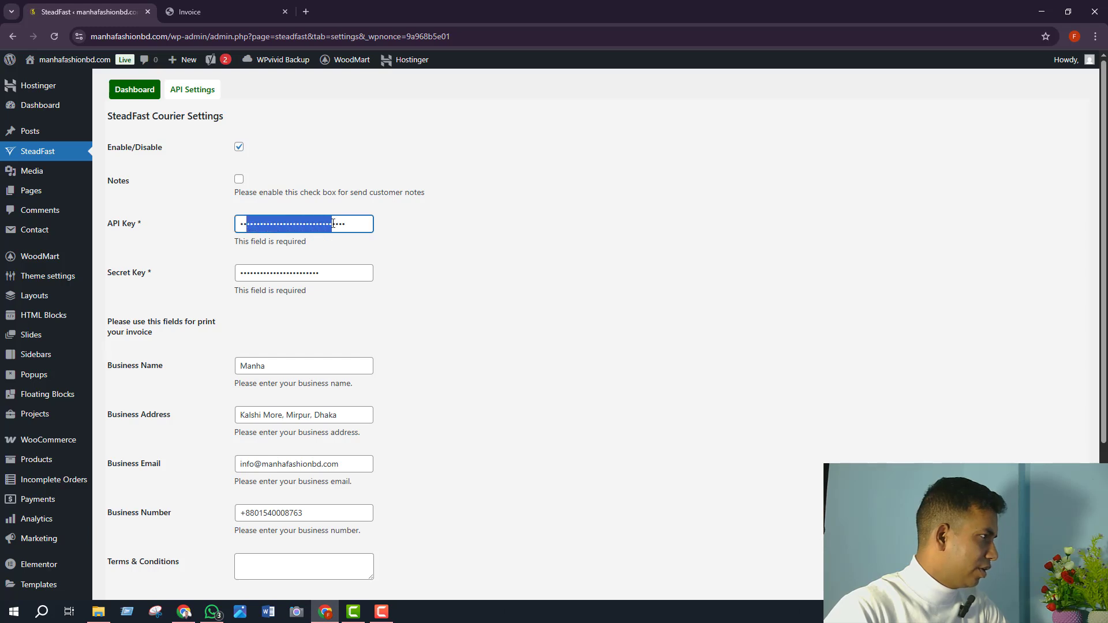
pyautogui.click(347, 225)
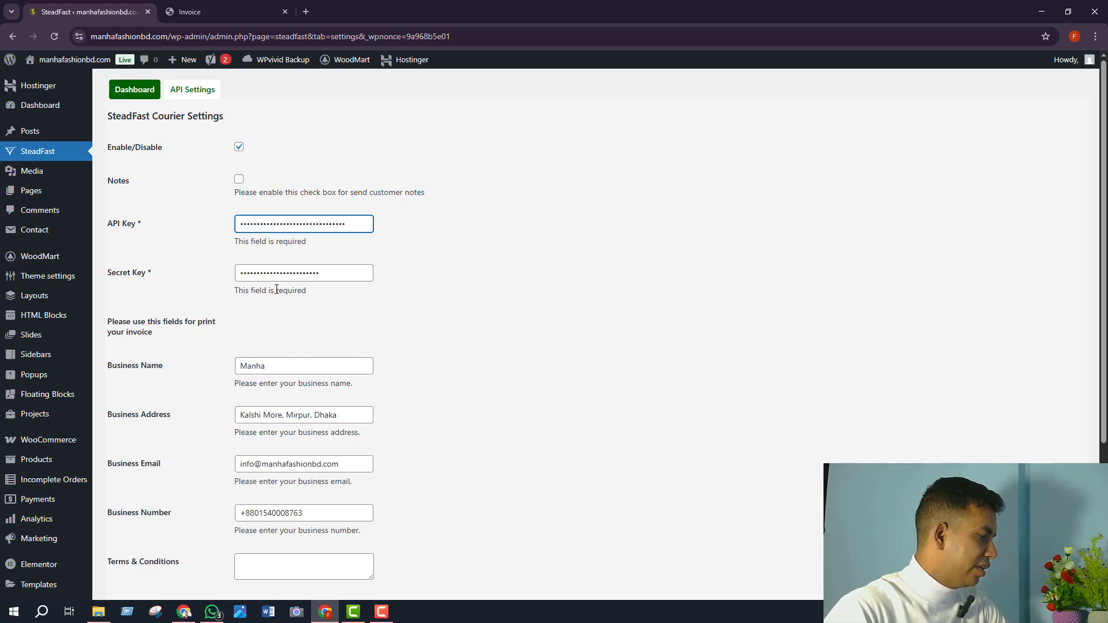
pyautogui.click(283, 272)
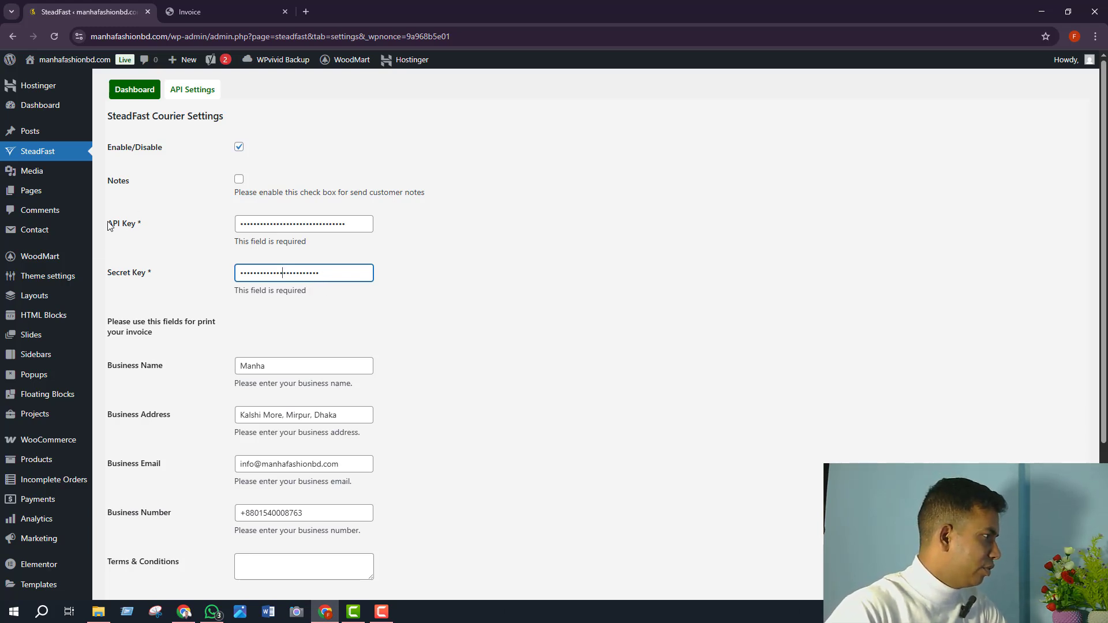
# - Return to the WooCommerce orders list, now showing the SteadFast columns
pyautogui.scroll(-3, 50, 448)
pyautogui.moveTo(54, 271)
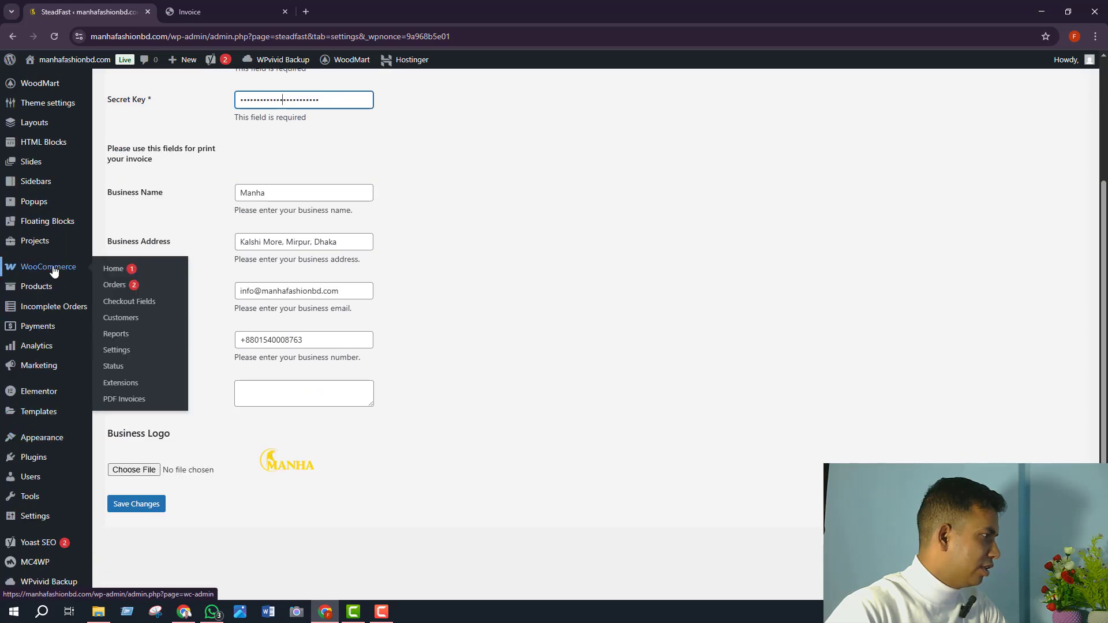
pyautogui.click(109, 286)
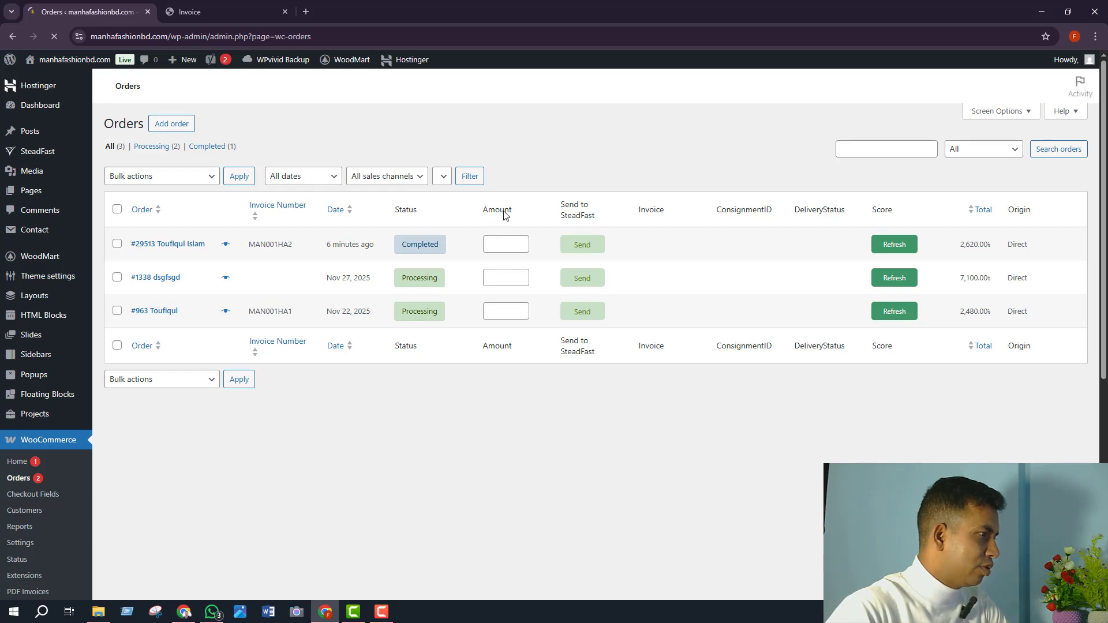
# - Point out the new Amount and DeliveryStatus column headings in the orders list
pyautogui.moveTo(495, 204); pyautogui.dragTo(510, 204)
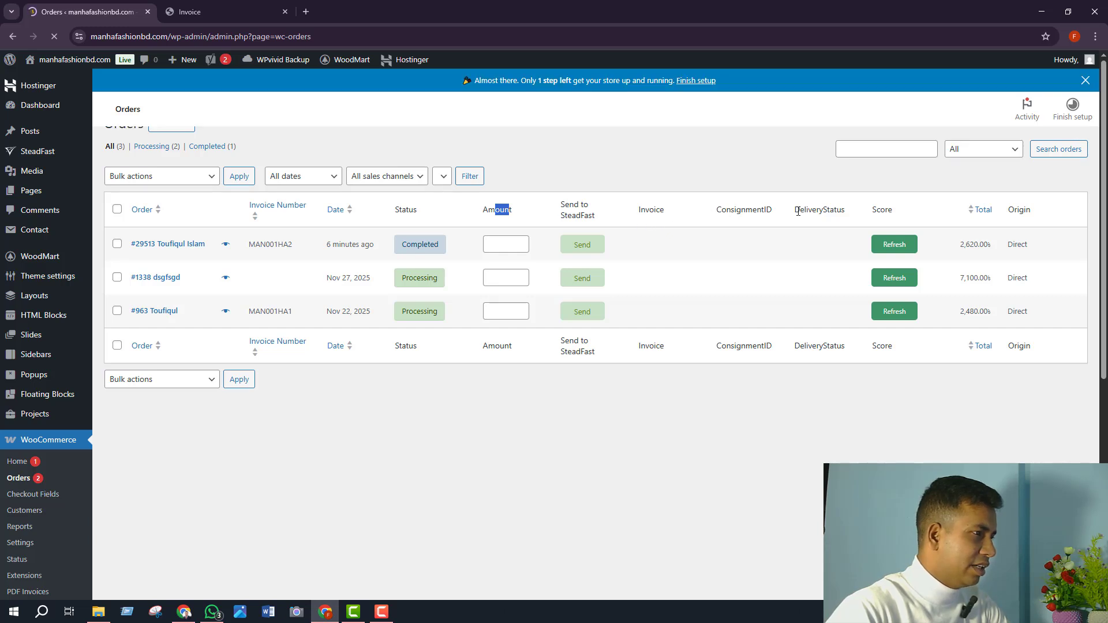
pyautogui.doubleClick(844, 210)
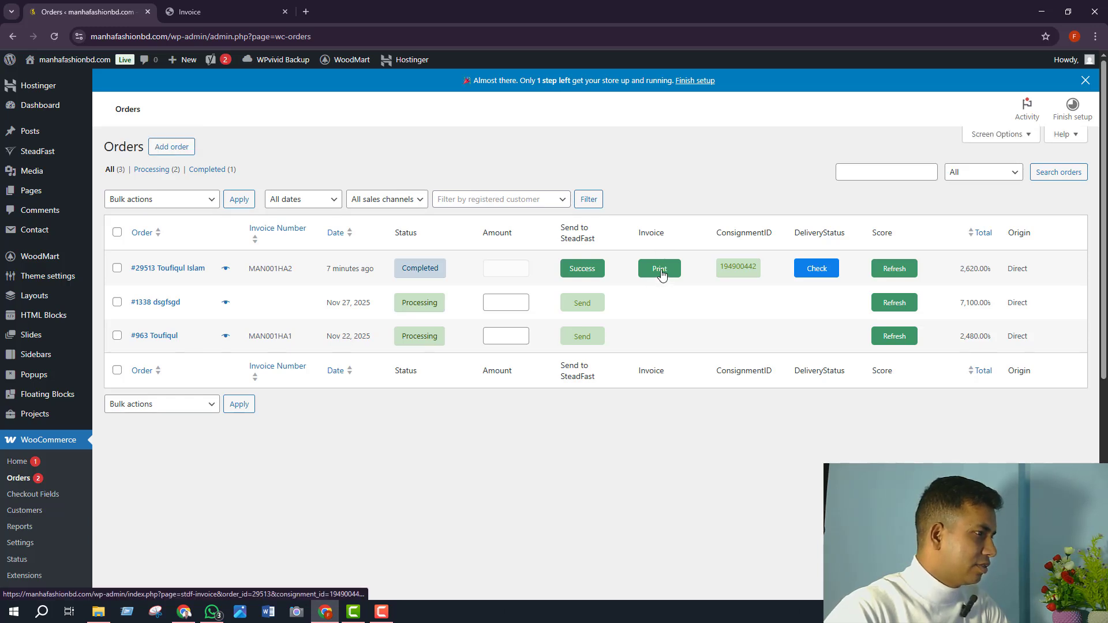
pyautogui.click(661, 272)
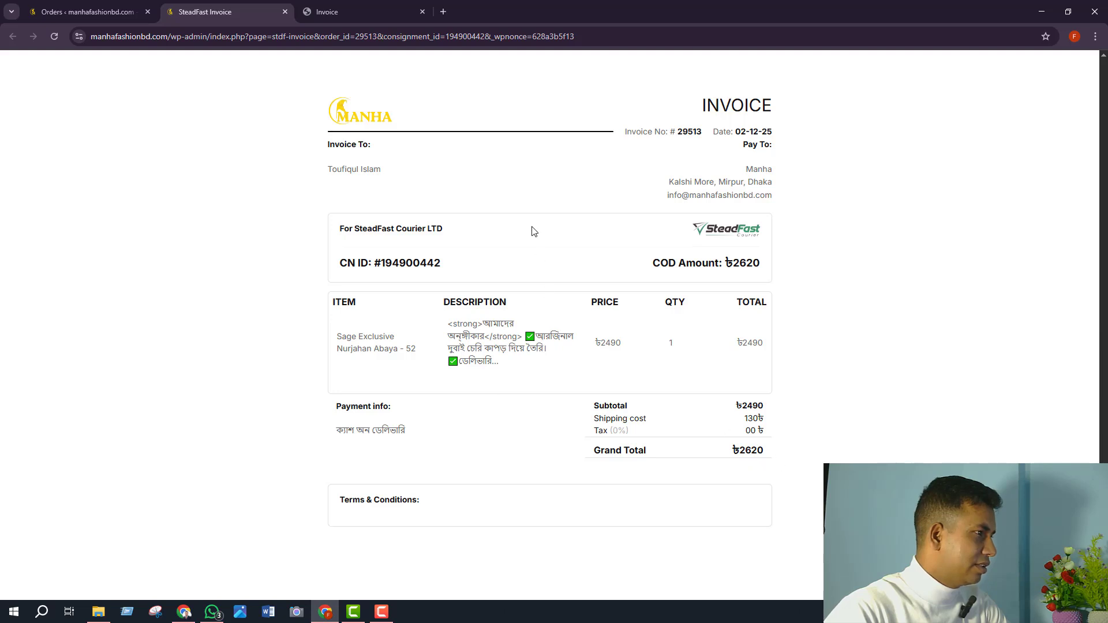
pyautogui.click(285, 12)
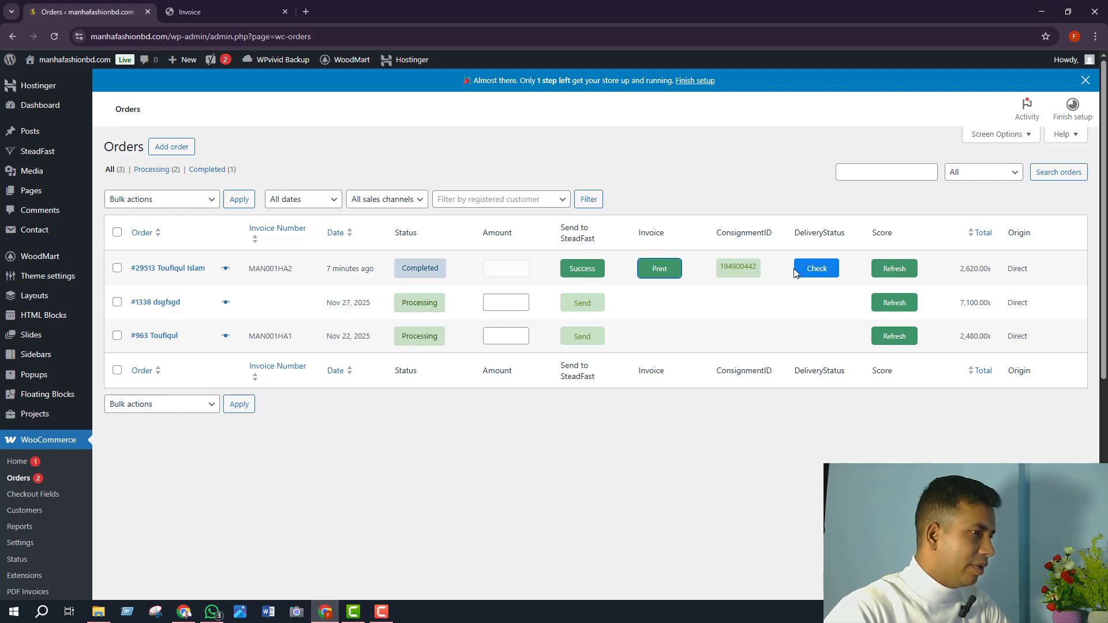
pyautogui.click(827, 269)
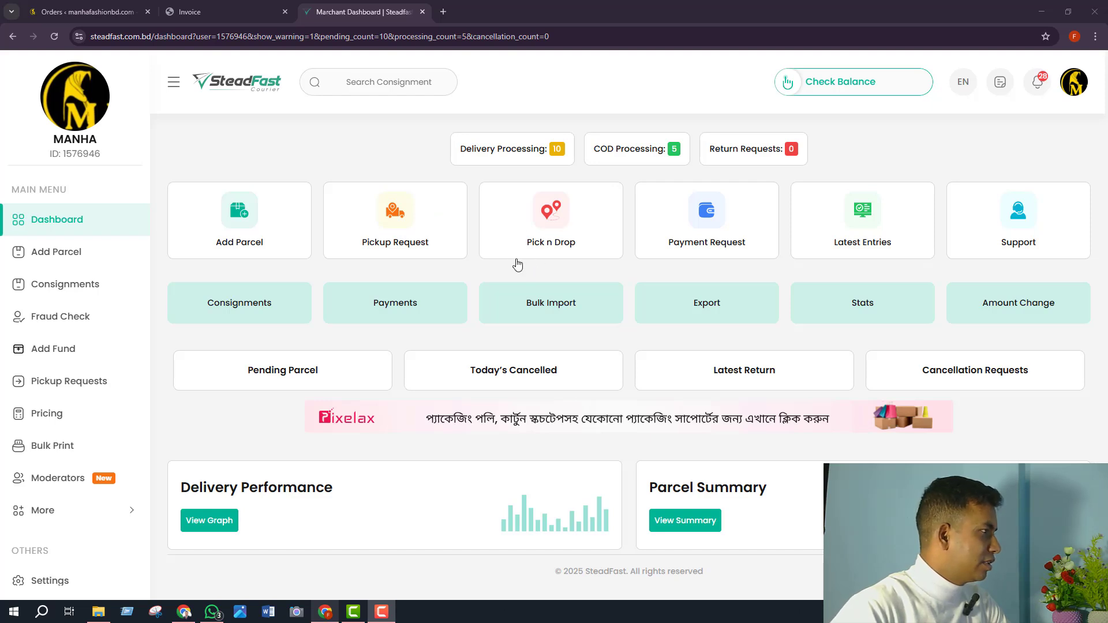
# - List all SteadFast consignments instead of only pending ones
pyautogui.click(65, 293)
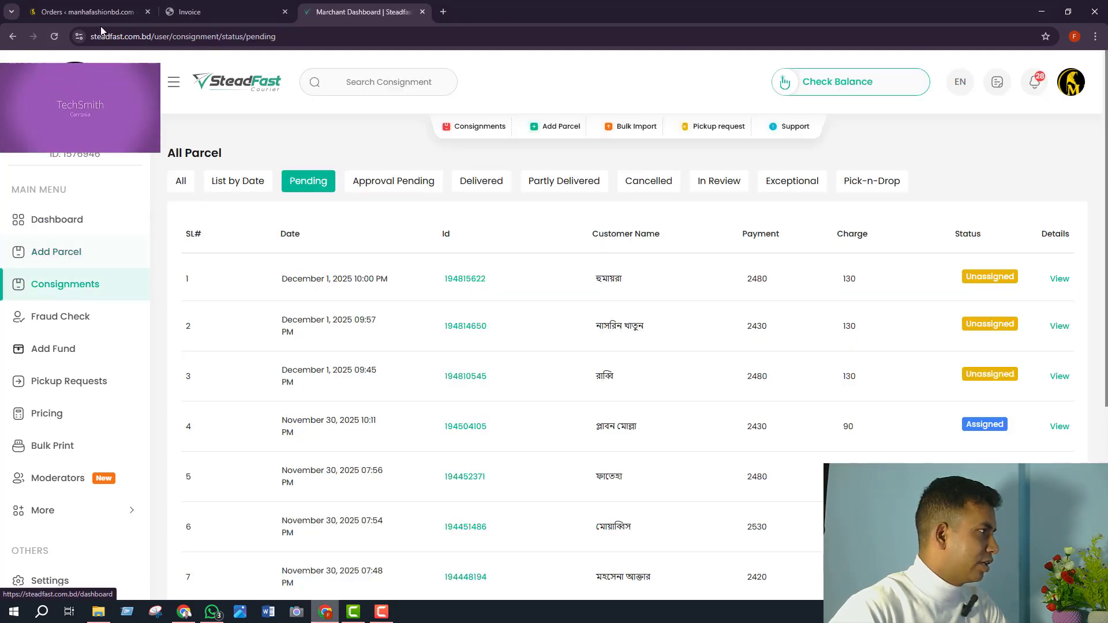
pyautogui.click(54, 36)
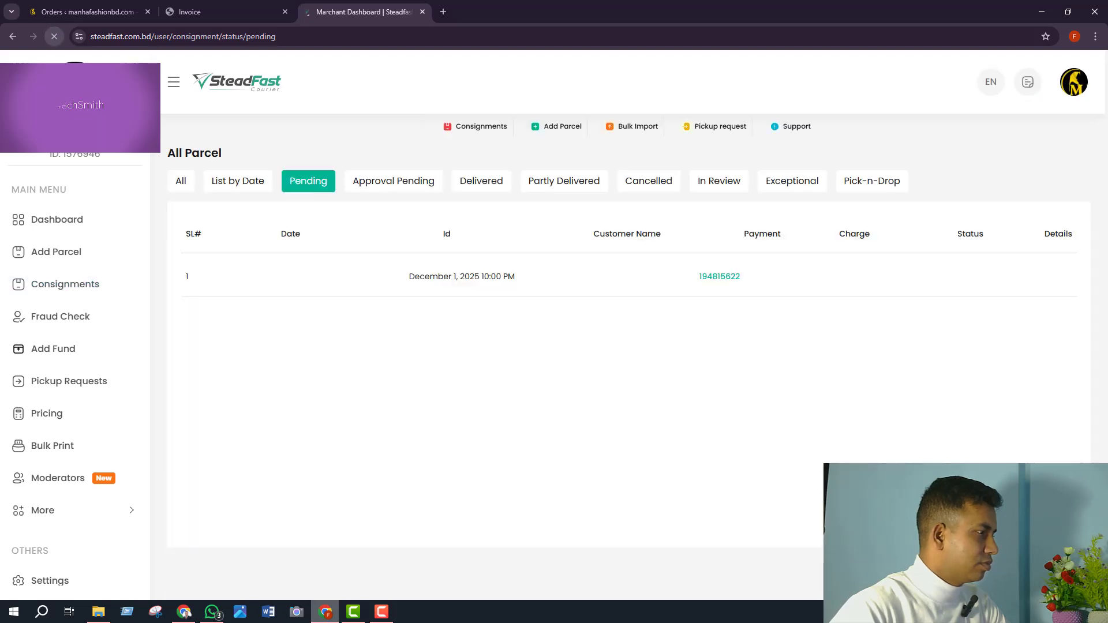
pyautogui.click(181, 183)
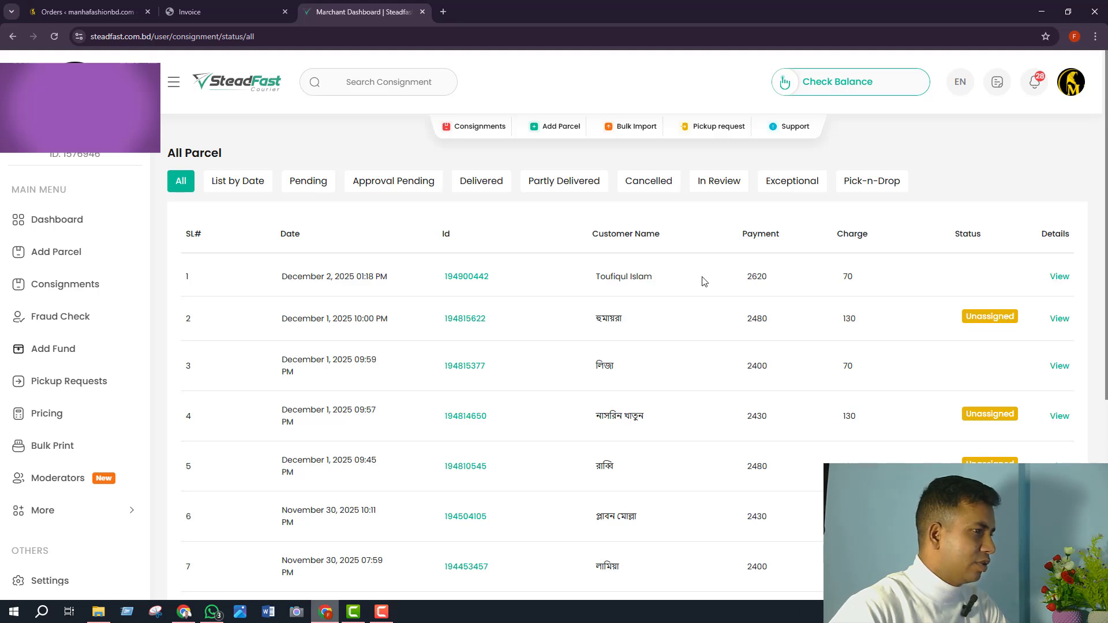
# - Open the newest test parcel's details and delete it, confirming the deletion
pyautogui.click(1061, 278)
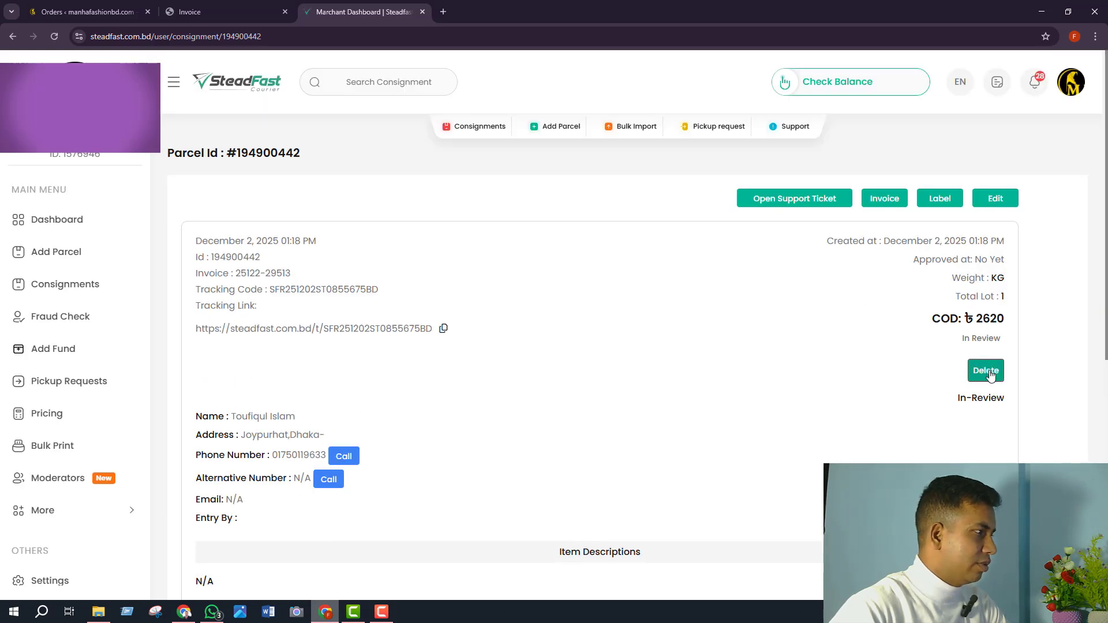
pyautogui.click(976, 372)
pyautogui.click(976, 372)
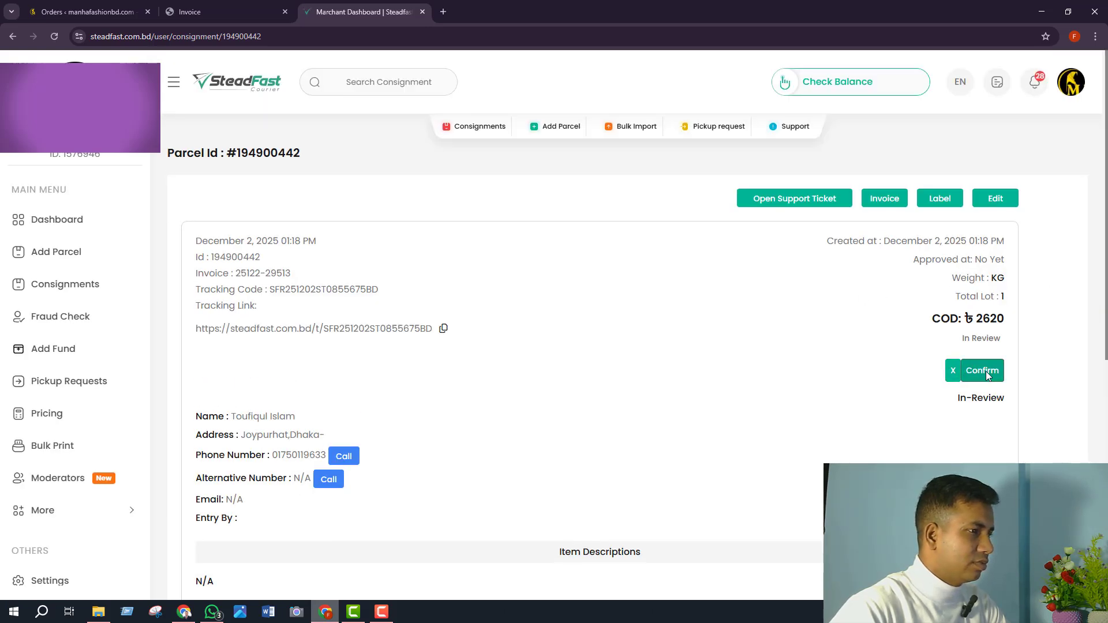